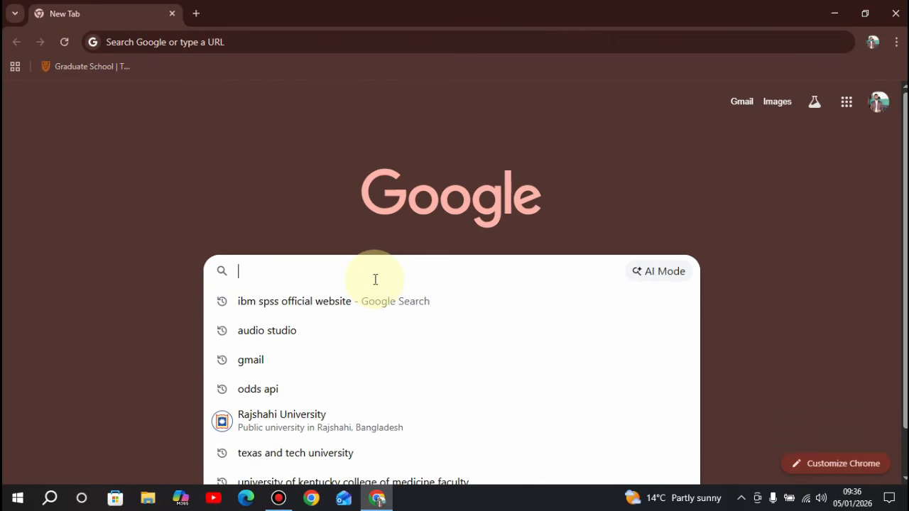
Google 'ibm spss official website' and open the IBM SPSS Software result.
{"action": "type", "text": "ibm"}
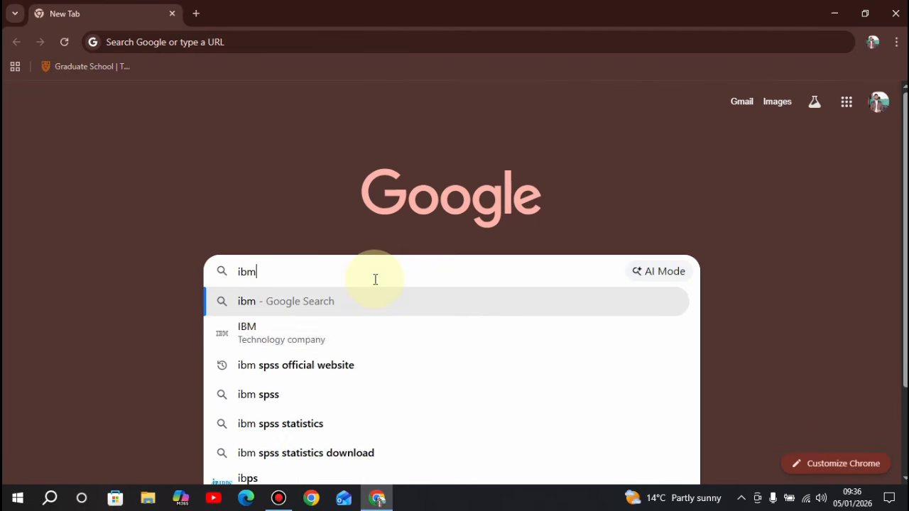
{"action": "type", "text": " spss "}
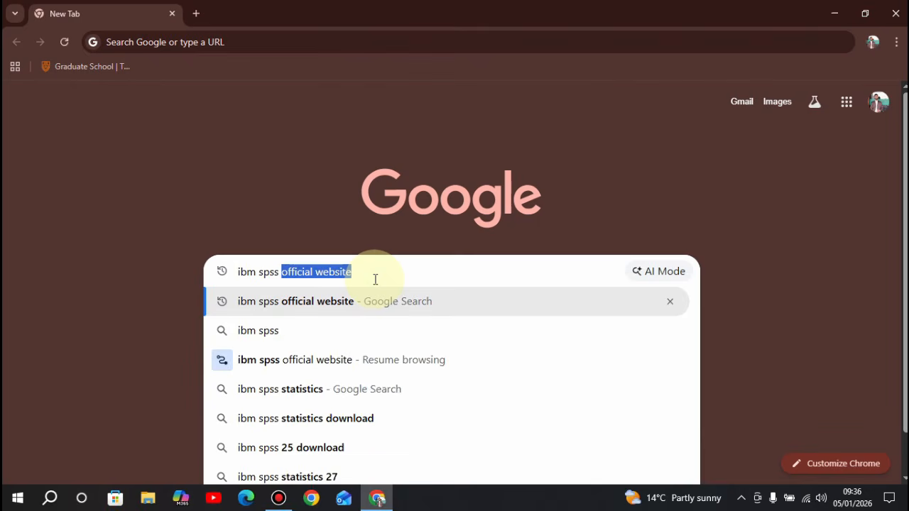
{"action": "type", "text": "ofif"}
{"action": "key", "text": "BackSpace"}
{"action": "key", "text": "BackSpace"}
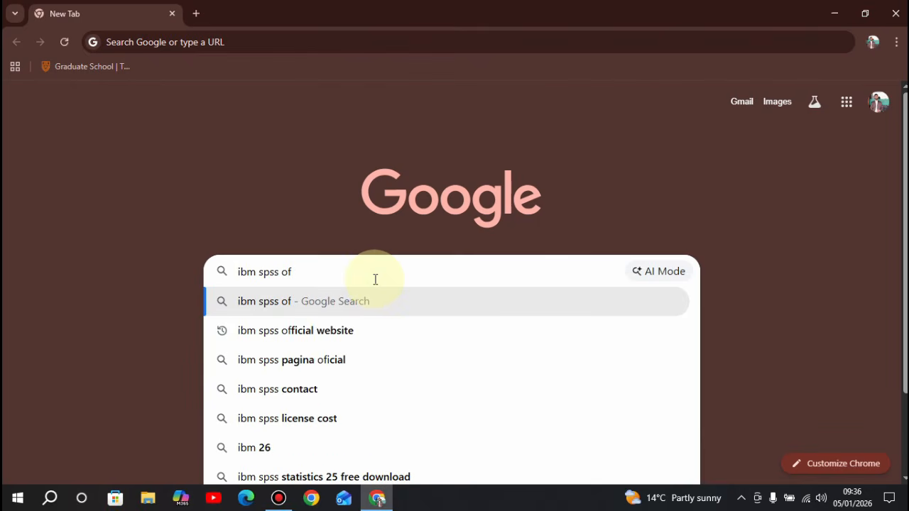
{"action": "type", "text": "fi"}
{"action": "left_click", "coordinate": [375, 279]}
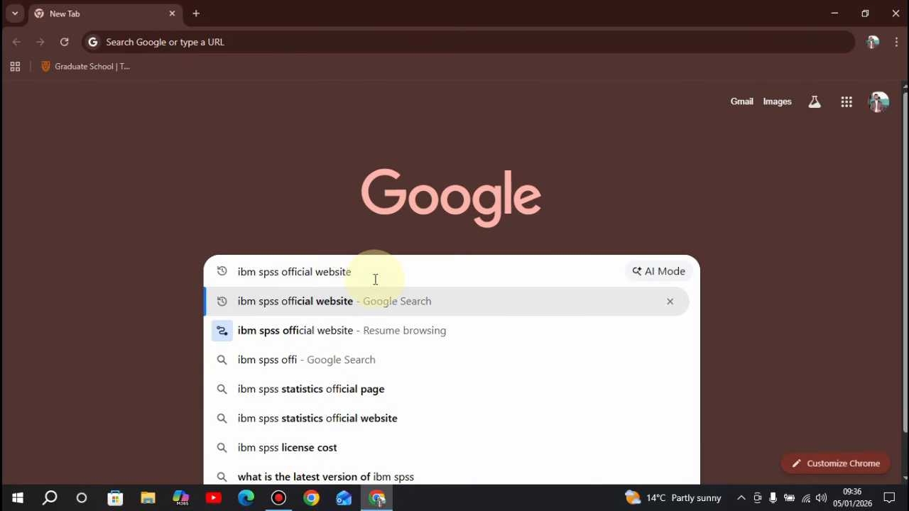
{"action": "key", "text": "Return"}
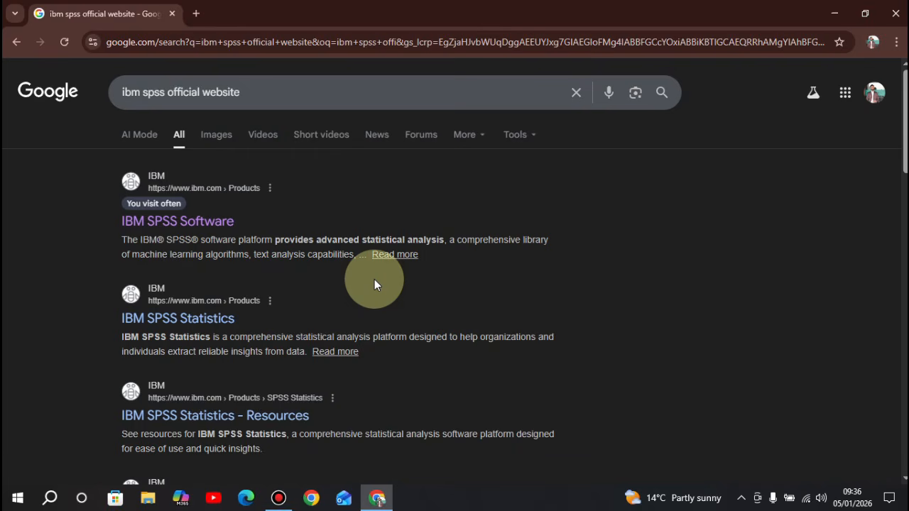
{"action": "left_click", "coordinate": [182, 224]}
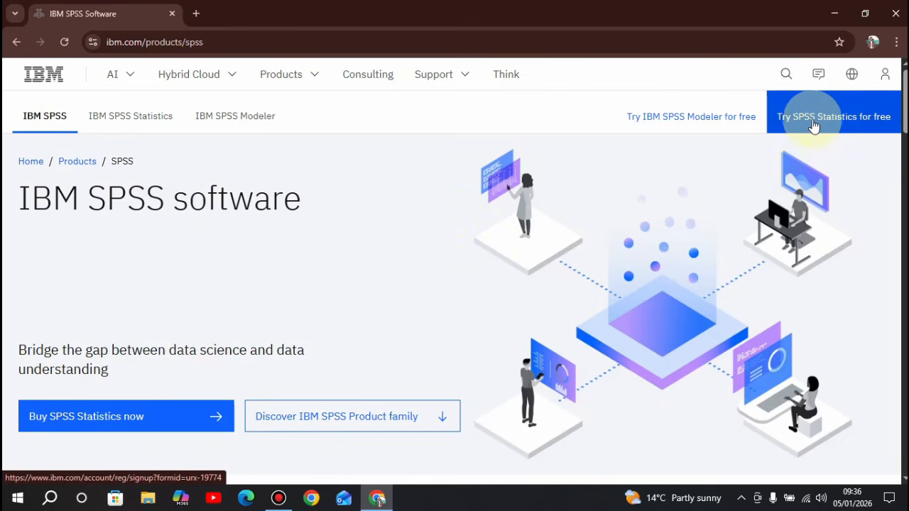
Start the free SPSS Statistics trial and scroll down the sign-up form.
{"action": "left_click", "coordinate": [847, 126]}
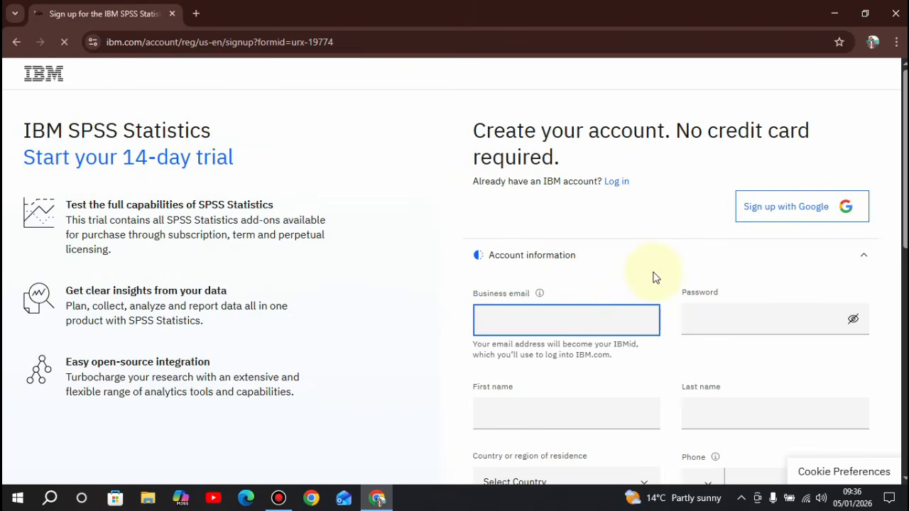
{"action": "scroll", "coordinate": [653, 276], "scroll_direction": "down", "scroll_amount": 1}
{"action": "scroll", "coordinate": [601, 286], "scroll_direction": "down", "scroll_amount": 1}
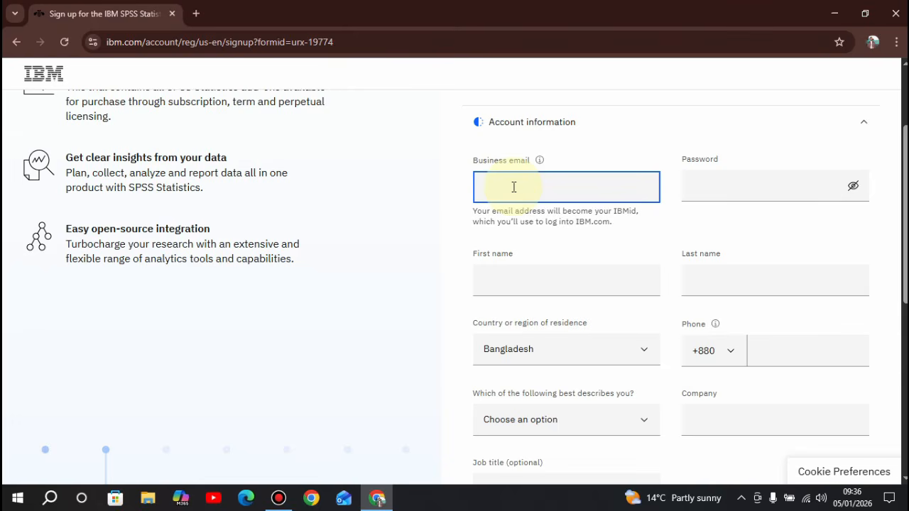
Autofill the business email, set a self-chosen strong password, and collapse Account information.
{"action": "type", "text": "m"}
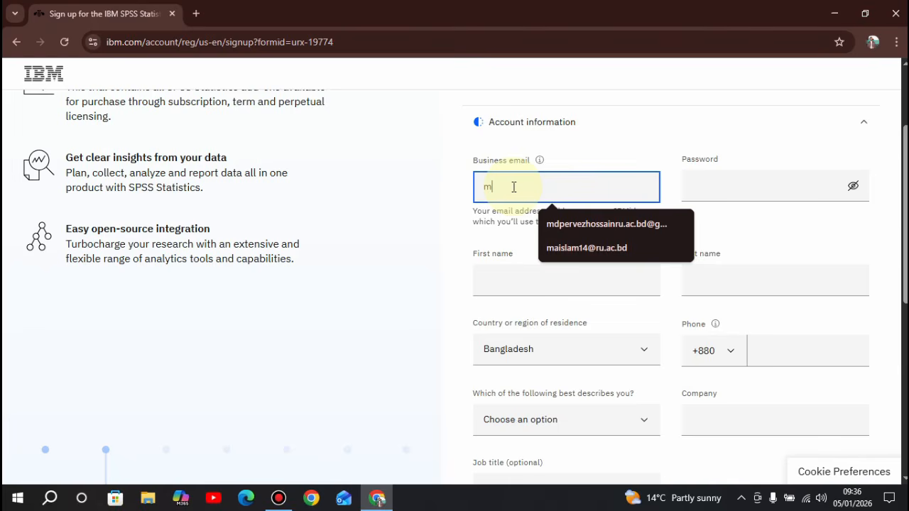
{"action": "left_click", "coordinate": [561, 225]}
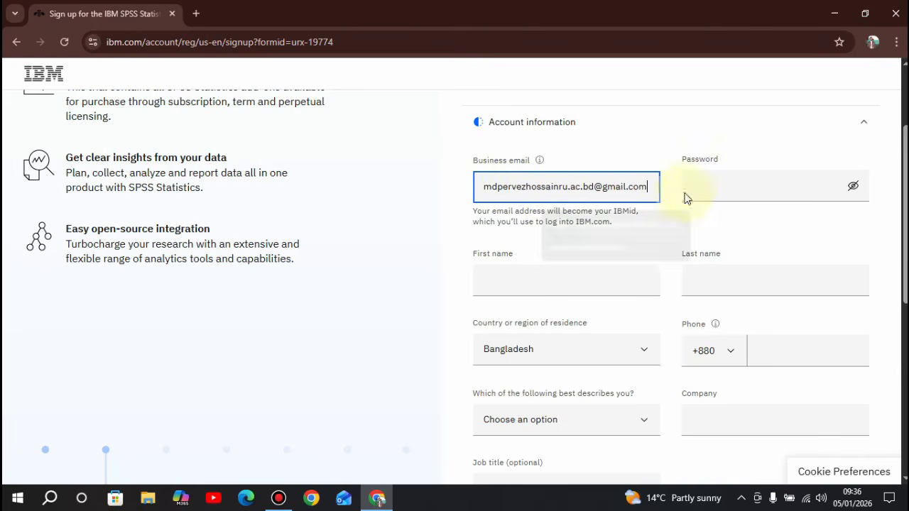
{"action": "left_click", "coordinate": [730, 183]}
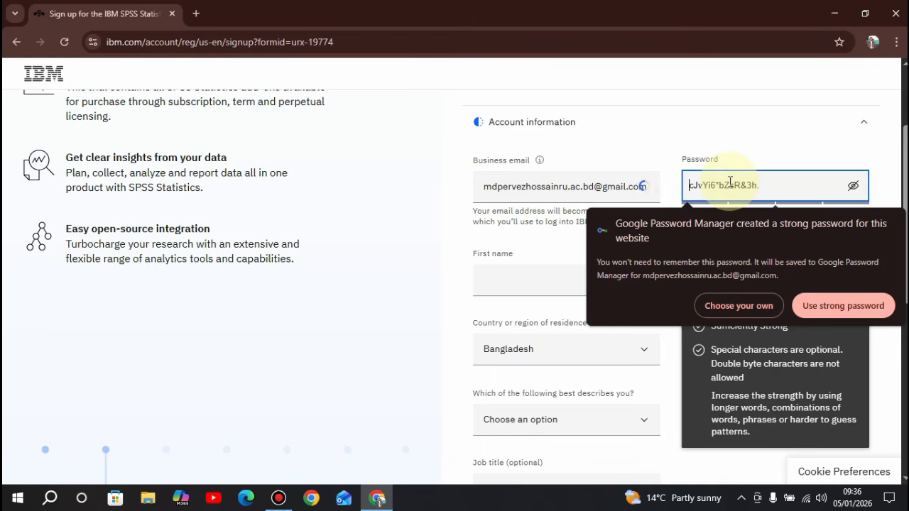
{"action": "left_click", "coordinate": [755, 304]}
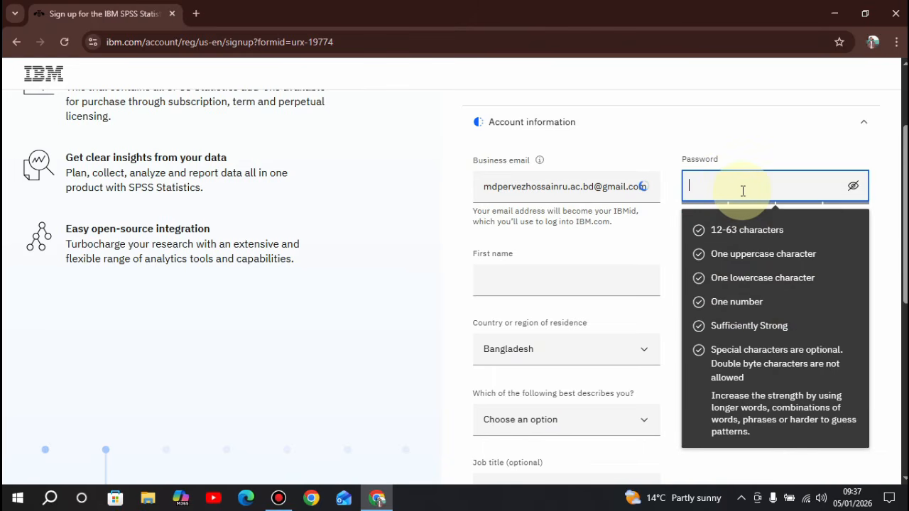
{"action": "type", "text": "@"}
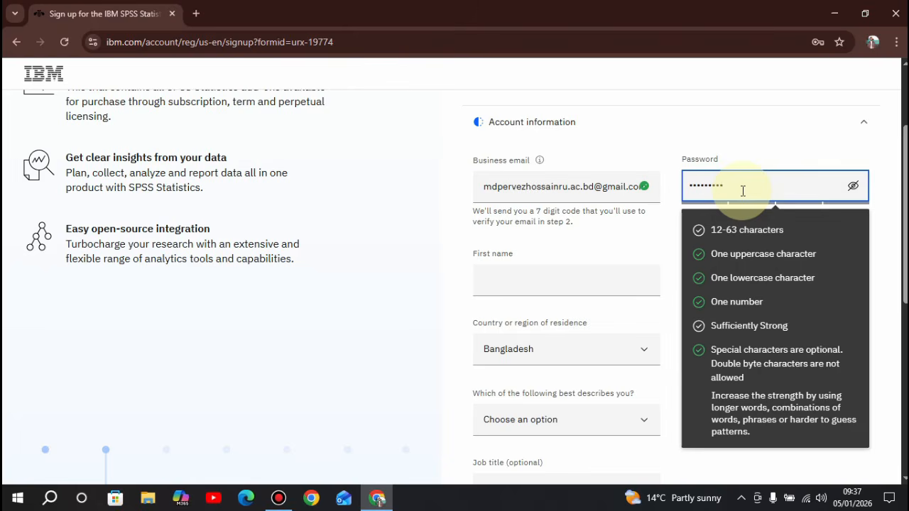
{"action": "key", "text": "BackSpace"}
{"action": "key", "text": "BackSpace"}
{"action": "key", "text": "BackSpace"}
{"action": "key", "text": "BackSpace"}
{"action": "key", "text": "BackSpace"}
{"action": "key", "text": "BackSpace"}
{"action": "key", "text": "BackSpace"}
{"action": "key", "text": "BackSpace"}
{"action": "key", "text": "BackSpace"}
{"action": "type", "text": "1"}
{"action": "left_click", "coordinate": [761, 125]}
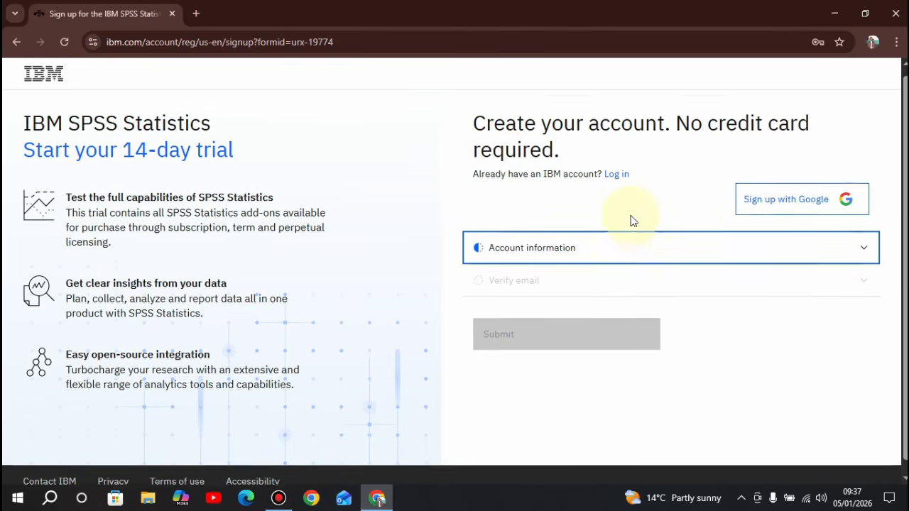
Autofill the name and phone, pick 'Full time Student', and enter 'Self' as company.
{"action": "left_click", "coordinate": [632, 234]}
{"action": "scroll", "coordinate": [649, 299], "scroll_direction": "down", "scroll_amount": 2}
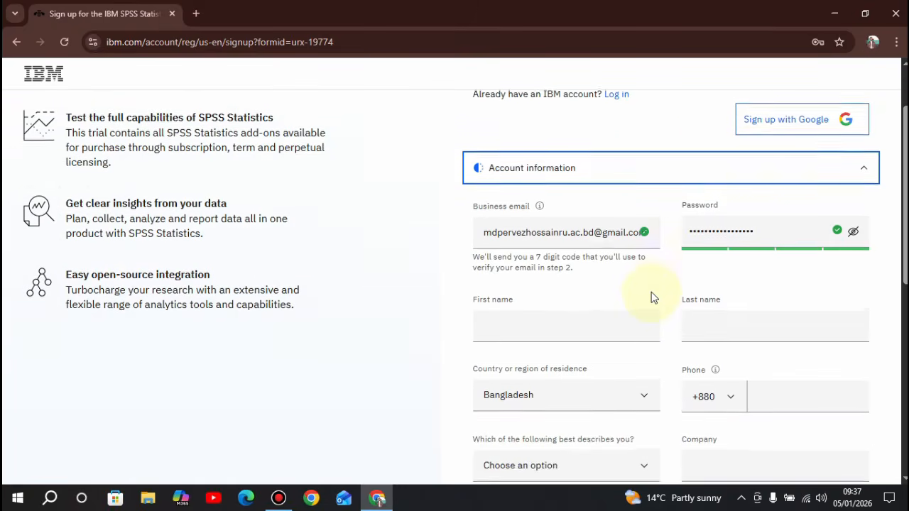
{"action": "left_click", "coordinate": [582, 270]}
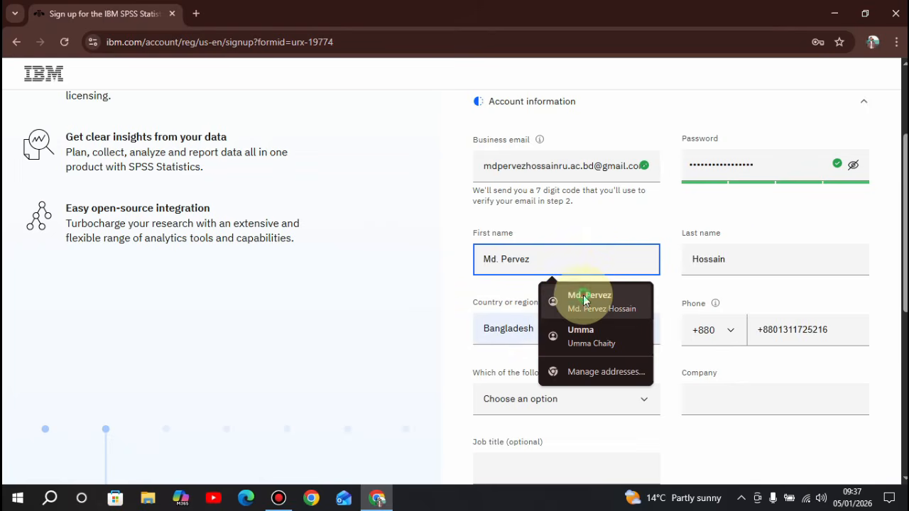
{"action": "left_click", "coordinate": [582, 300]}
{"action": "scroll", "coordinate": [675, 319], "scroll_direction": "down", "scroll_amount": 1}
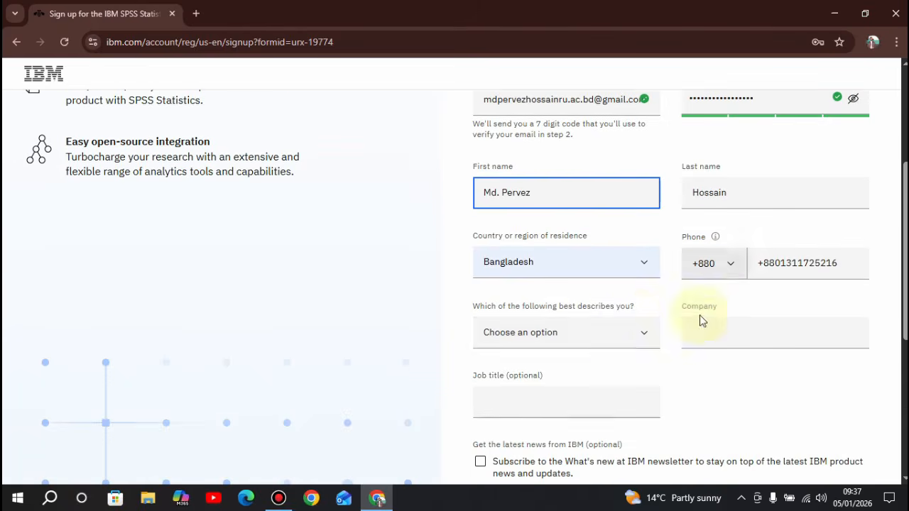
{"action": "left_click", "coordinate": [606, 339]}
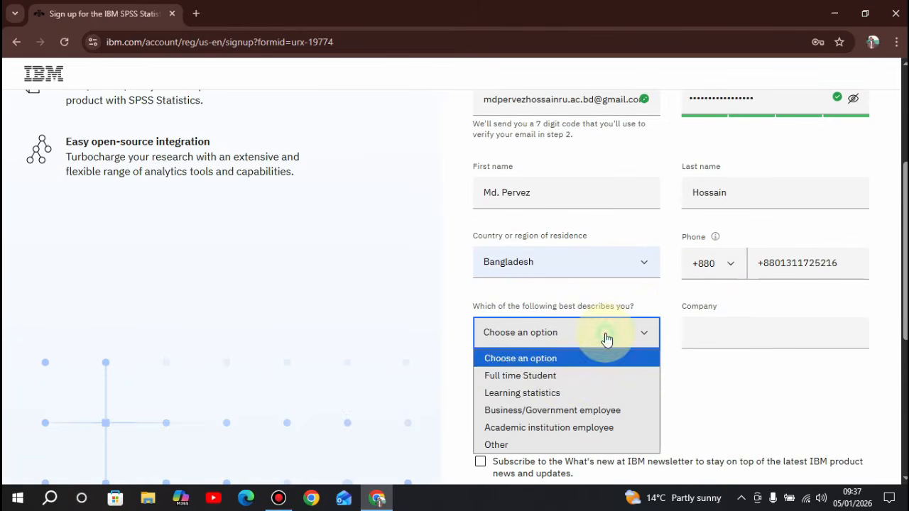
{"action": "left_click", "coordinate": [561, 376]}
{"action": "left_click", "coordinate": [743, 339]}
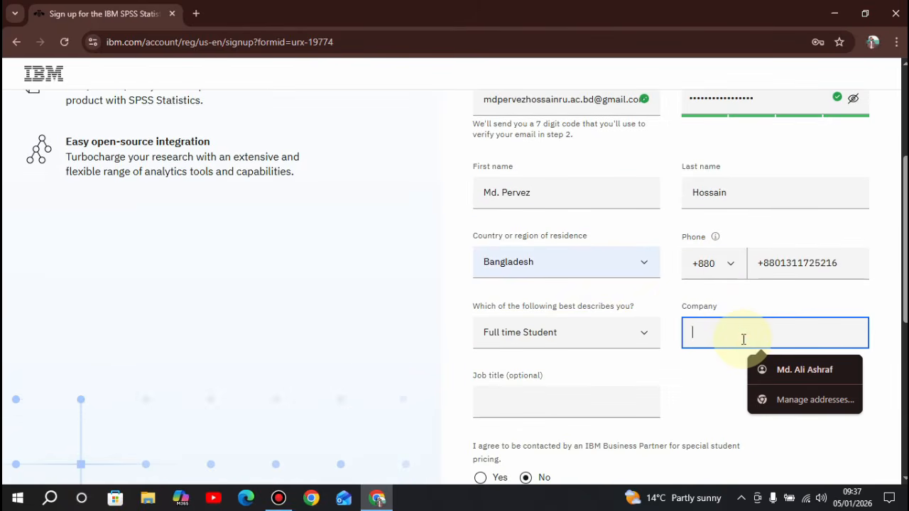
{"action": "type", "text": "Seld"}
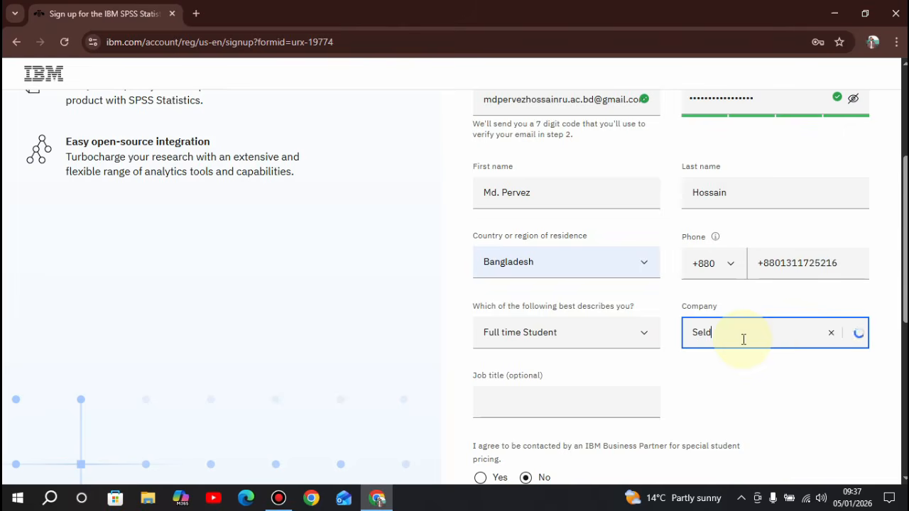
{"action": "key", "text": "BackSpace"}
{"action": "type", "text": "f"}
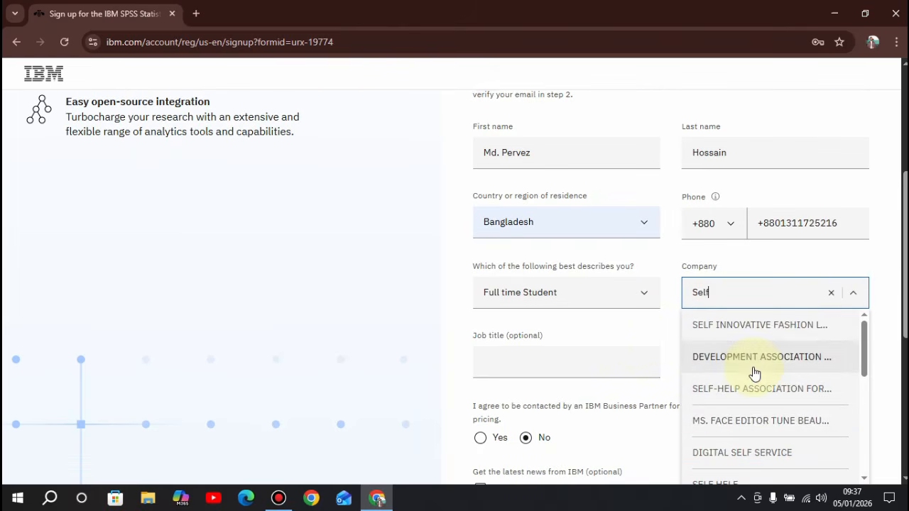
{"action": "left_click", "coordinate": [622, 331]}
Opt in to the 'What's new at IBM' newsletter and continue to Verify email.
{"action": "scroll", "coordinate": [603, 332], "scroll_direction": "down", "scroll_amount": 1}
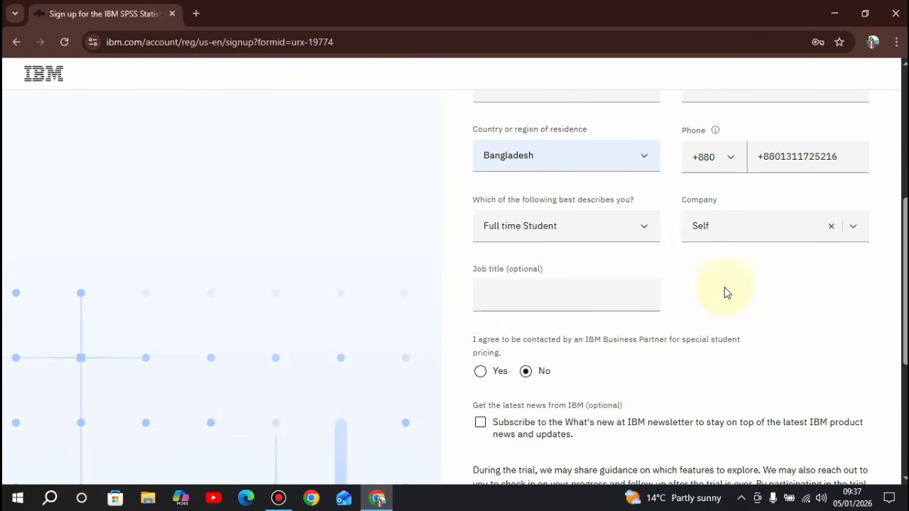
{"action": "scroll", "coordinate": [674, 319], "scroll_direction": "up", "scroll_amount": 2}
{"action": "scroll", "coordinate": [654, 322], "scroll_direction": "down", "scroll_amount": 3}
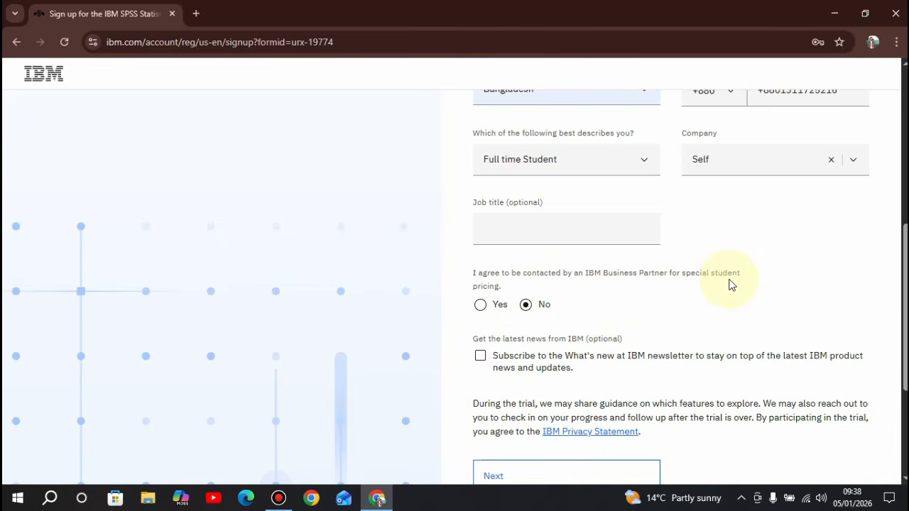
{"action": "scroll", "coordinate": [528, 320], "scroll_direction": "down", "scroll_amount": 1}
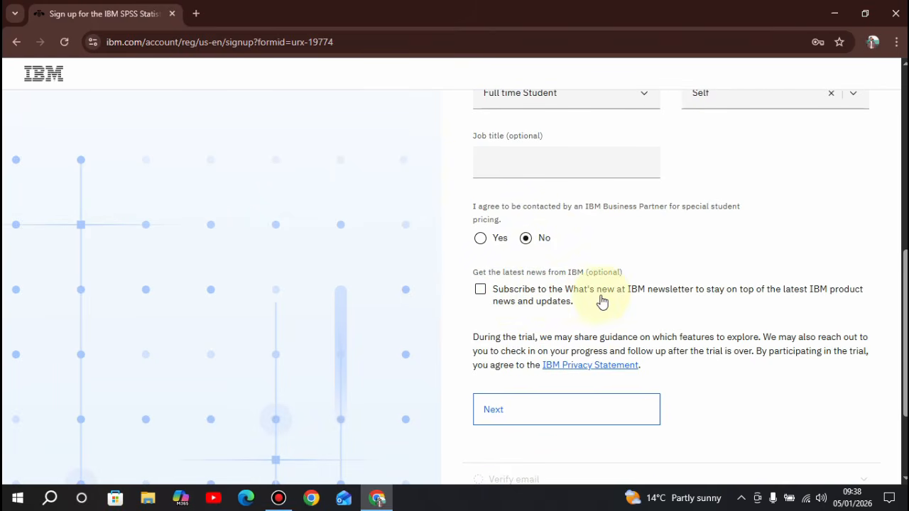
{"action": "left_click", "coordinate": [482, 297]}
{"action": "scroll", "coordinate": [546, 306], "scroll_direction": "down", "scroll_amount": 2}
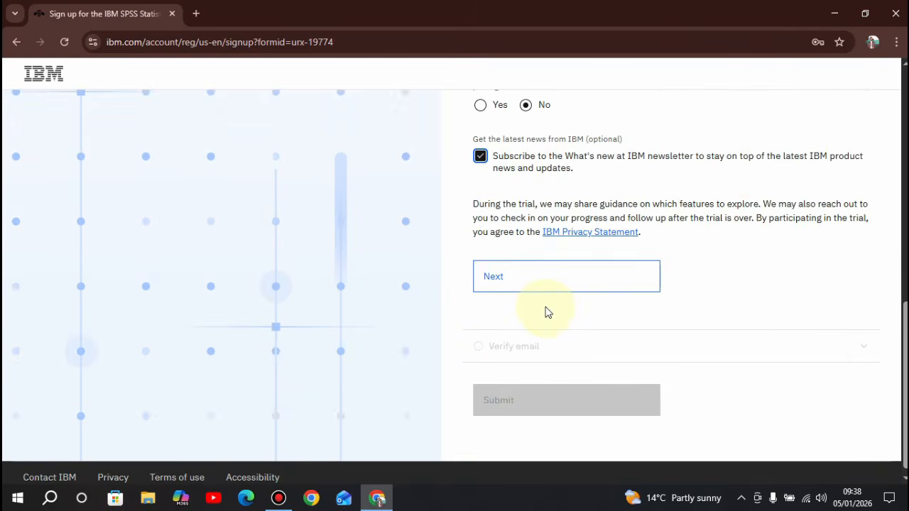
{"action": "left_click", "coordinate": [540, 286]}
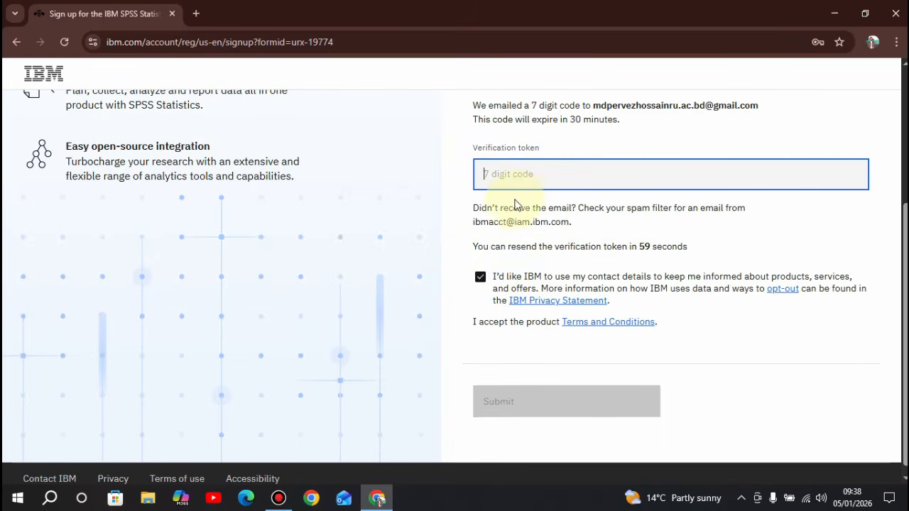
{"action": "scroll", "coordinate": [536, 209], "scroll_direction": "up", "scroll_amount": 2}
{"action": "scroll", "coordinate": [553, 245], "scroll_direction": "down", "scroll_amount": 1}
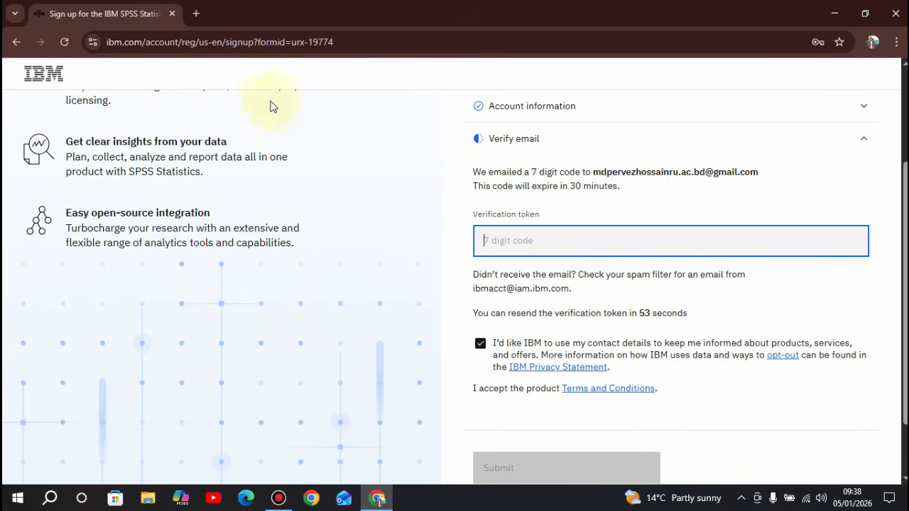
Open Gmail in a new tab via a Google search.
{"action": "left_click", "coordinate": [196, 14]}
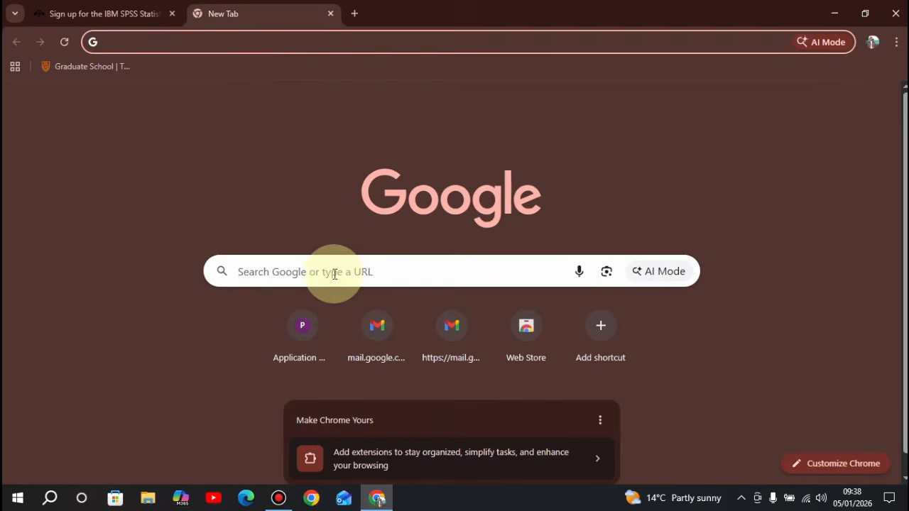
{"action": "left_click", "coordinate": [310, 276]}
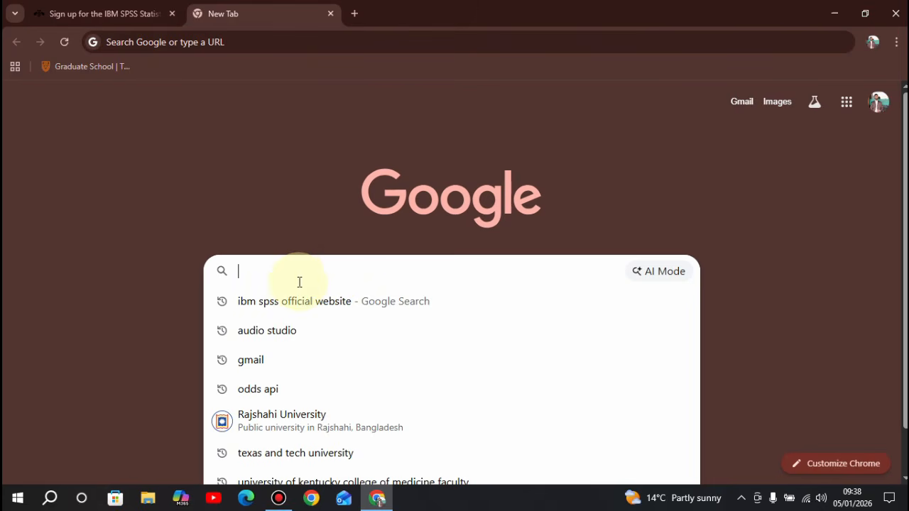
{"action": "left_click", "coordinate": [264, 365]}
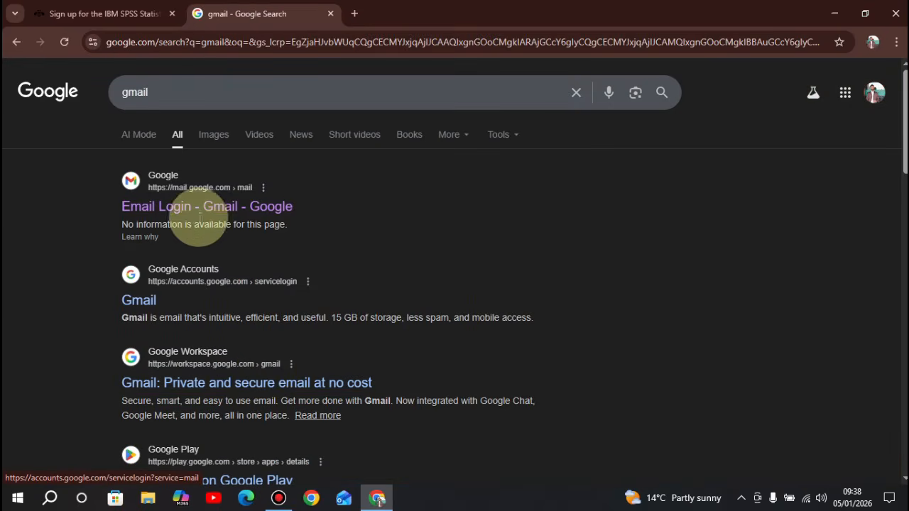
{"action": "left_click", "coordinate": [203, 208]}
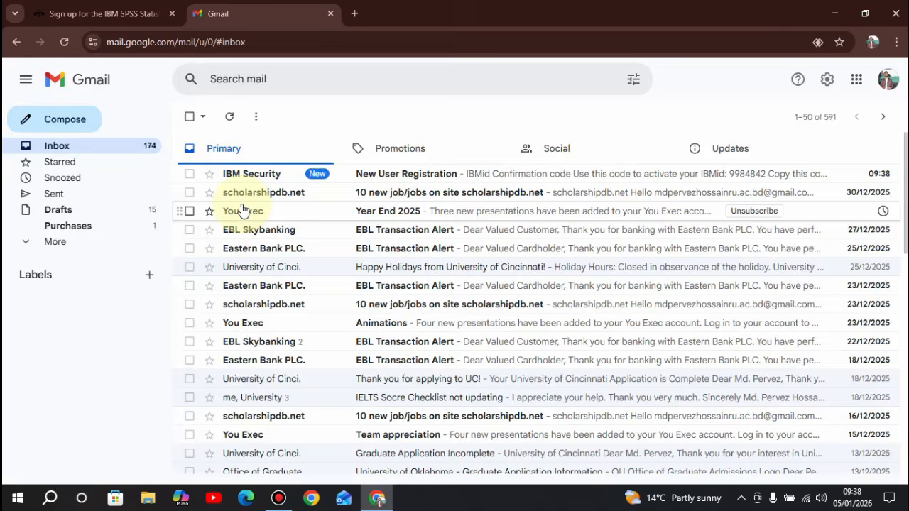
Open the IBM New User Registration email and copy its IBMid confirmation code.
{"action": "left_click", "coordinate": [380, 170]}
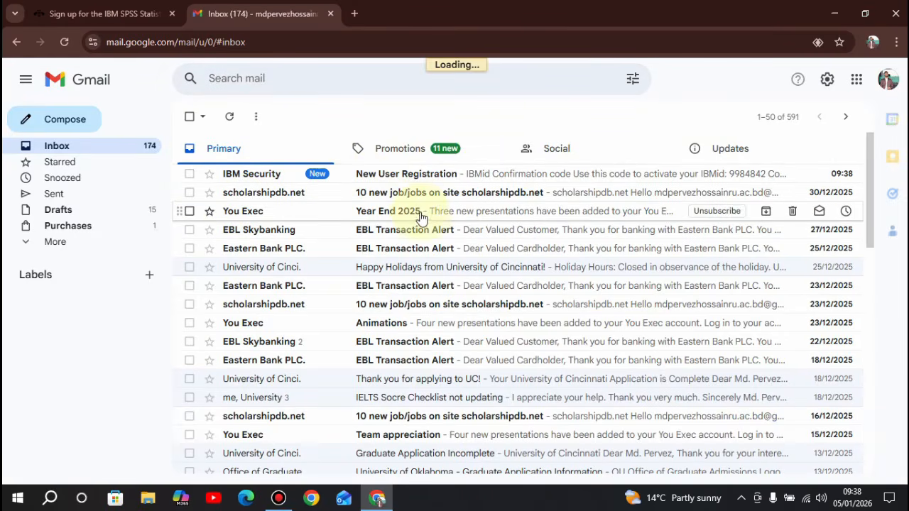
{"action": "scroll", "coordinate": [447, 313], "scroll_direction": "down", "scroll_amount": 2}
{"action": "left_click_drag", "start_coordinate": [511, 305], "coordinate": [369, 306]}
{"action": "right_click", "coordinate": [369, 305]}
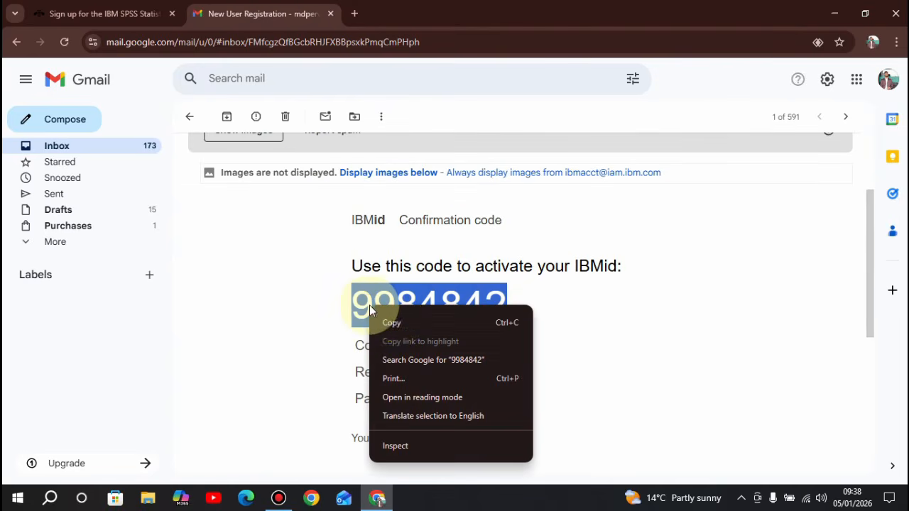
{"action": "left_click", "coordinate": [395, 319]}
Paste the confirmation code into Verification token on the IBM tab and submit.
{"action": "left_click", "coordinate": [79, 7]}
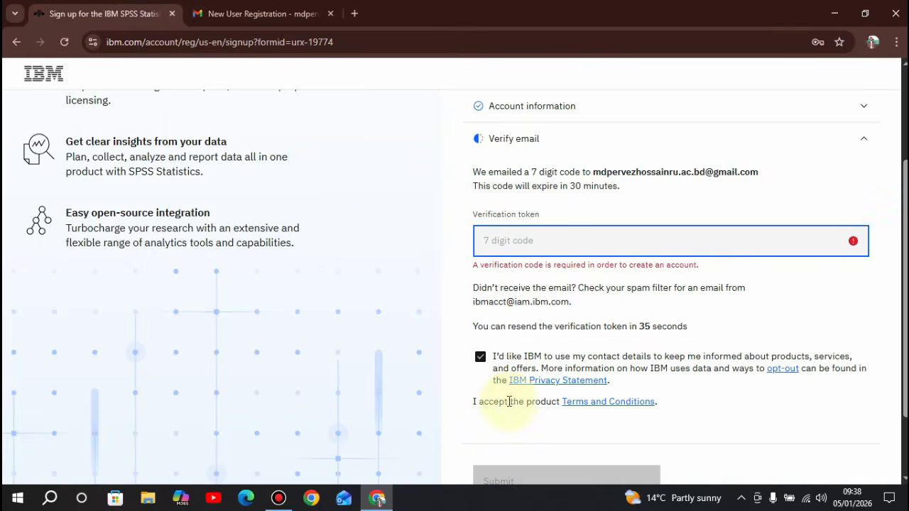
{"action": "key", "text": "ctrl+v"}
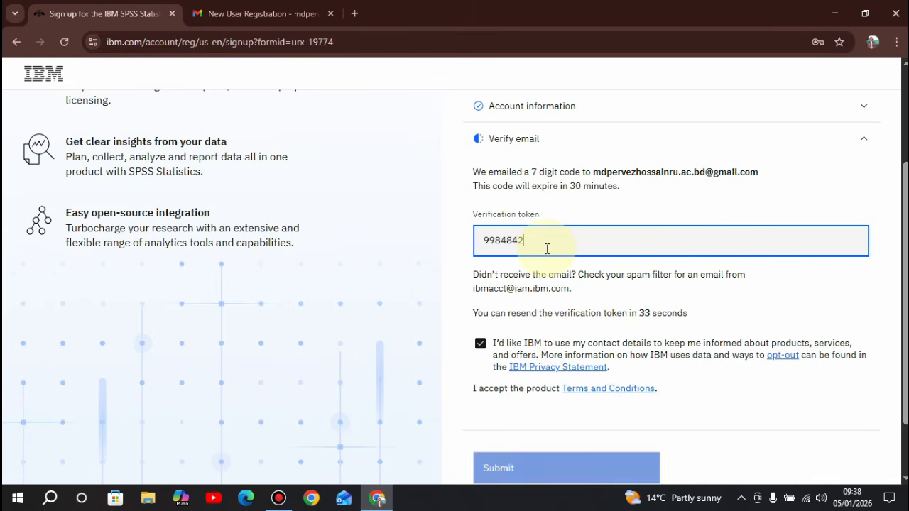
{"action": "scroll", "coordinate": [558, 257], "scroll_direction": "down", "scroll_amount": 2}
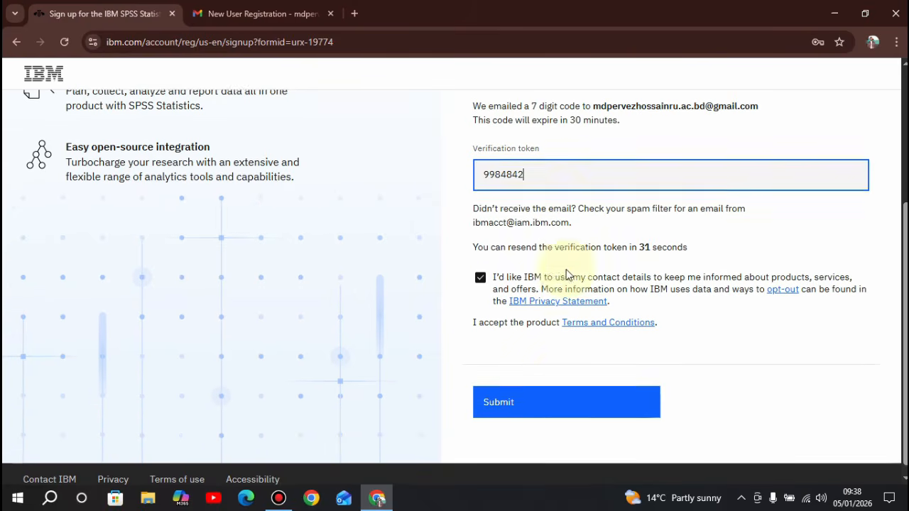
{"action": "left_click", "coordinate": [548, 414]}
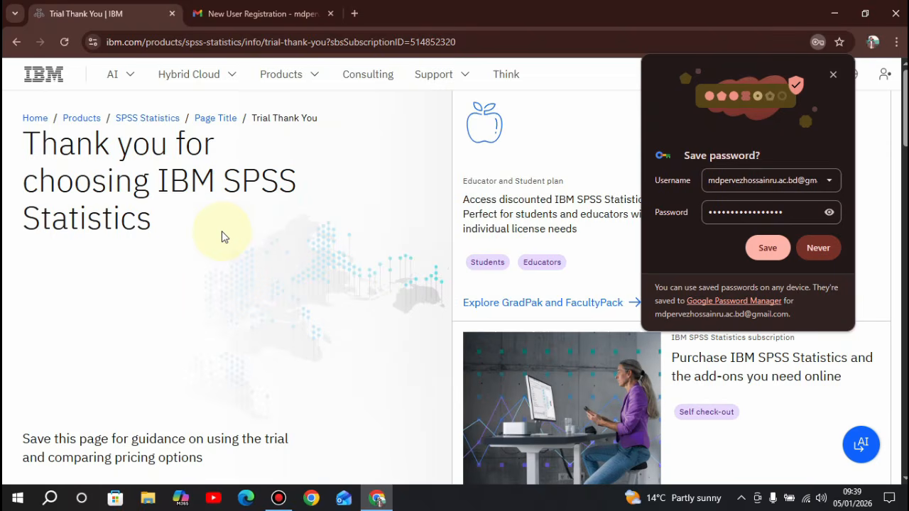
Save the new IBM account password in Chrome.
{"action": "left_click", "coordinate": [763, 244]}
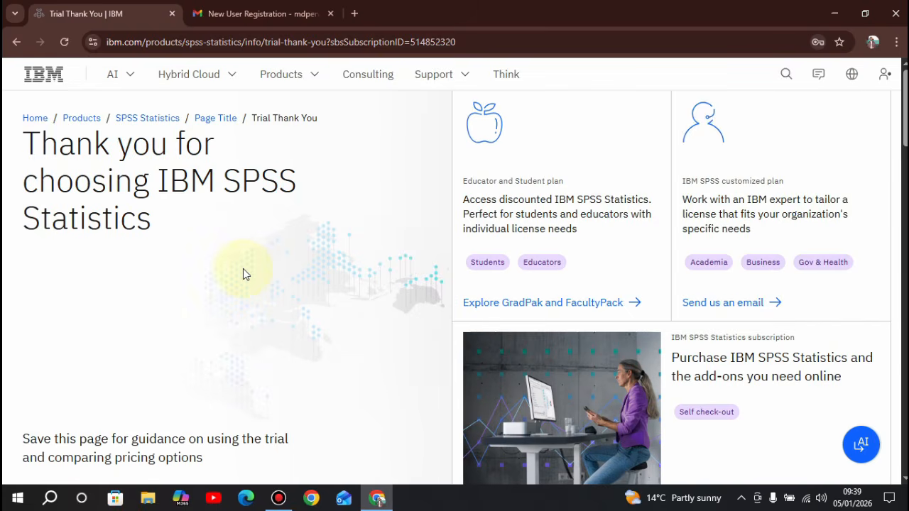
{"action": "scroll", "coordinate": [243, 274], "scroll_direction": "down", "scroll_amount": 6}
{"action": "scroll", "coordinate": [243, 274], "scroll_direction": "up", "scroll_amount": 3}
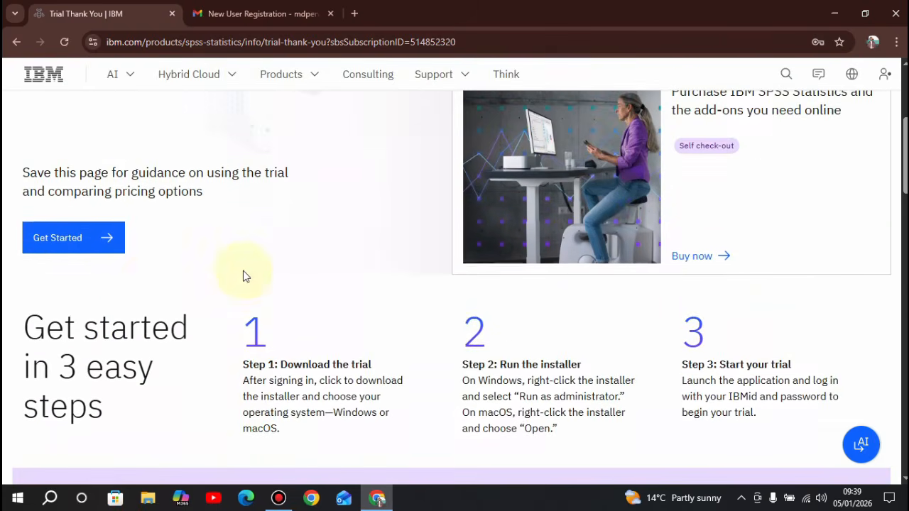
{"action": "scroll", "coordinate": [92, 262], "scroll_direction": "up", "scroll_amount": 2}
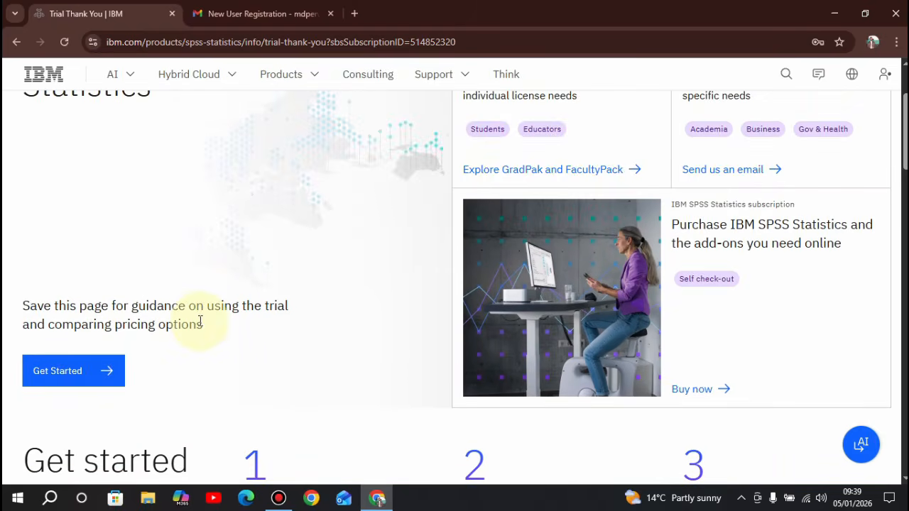
{"action": "scroll", "coordinate": [200, 321], "scroll_direction": "down", "scroll_amount": 1}
Go to My IBM and check the active SPSS Statistics Subscription Trial, expiring Jan 19, 2026.
{"action": "left_click", "coordinate": [111, 305]}
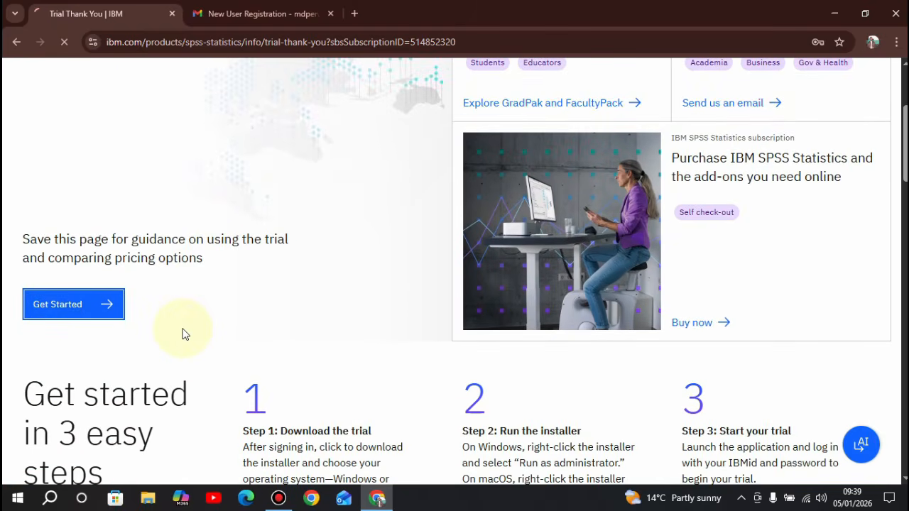
{"action": "scroll", "coordinate": [245, 278], "scroll_direction": "up", "scroll_amount": 3}
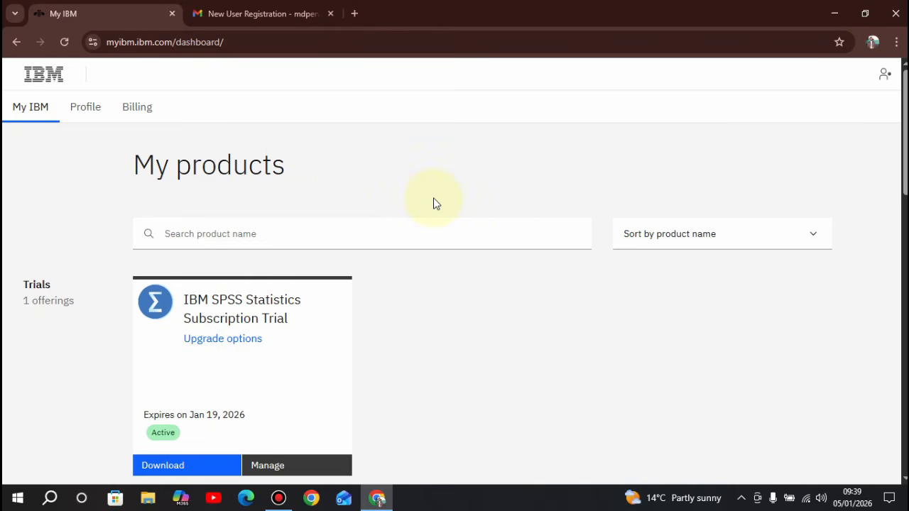
{"action": "scroll", "coordinate": [438, 311], "scroll_direction": "down", "scroll_amount": 1}
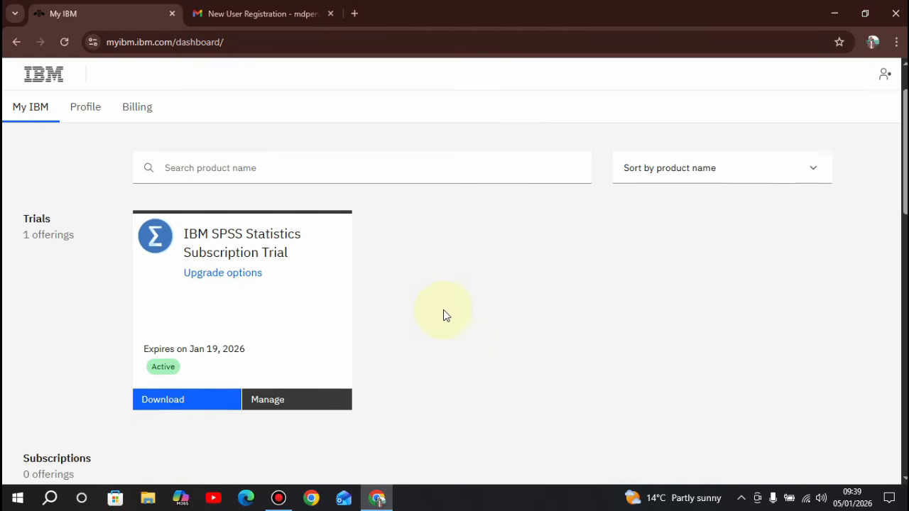
{"action": "scroll", "coordinate": [443, 313], "scroll_direction": "up", "scroll_amount": 1}
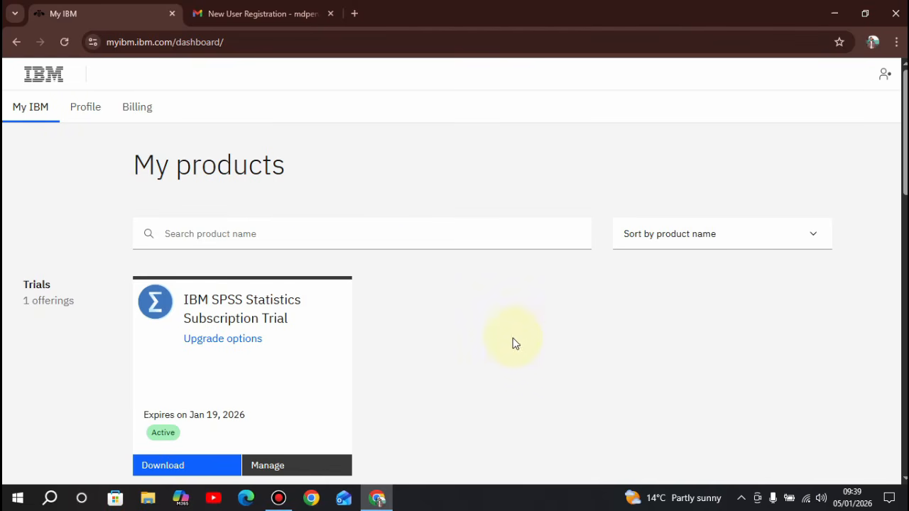
{"action": "scroll", "coordinate": [516, 348], "scroll_direction": "down", "scroll_amount": 2}
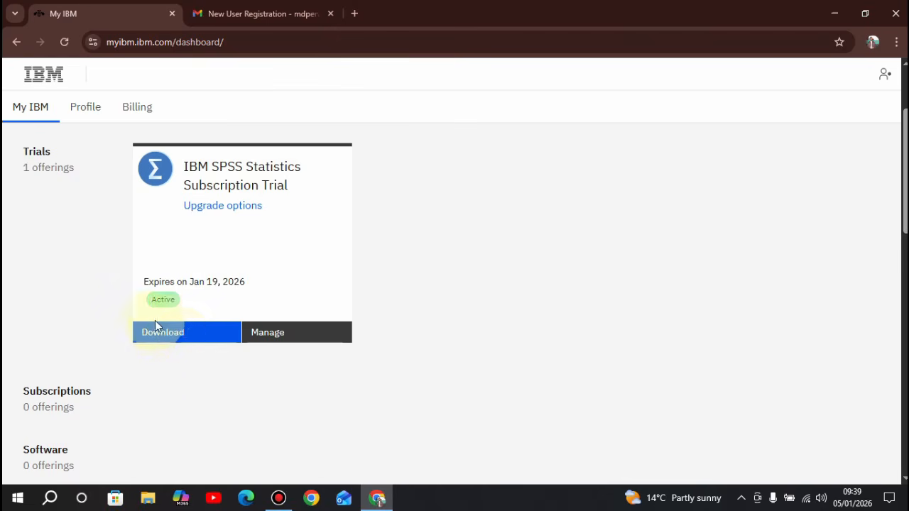
Download the Windows 64-bit installer and confirm SPSSStatistics.exe (905 MB) finished.
{"action": "left_click", "coordinate": [183, 333]}
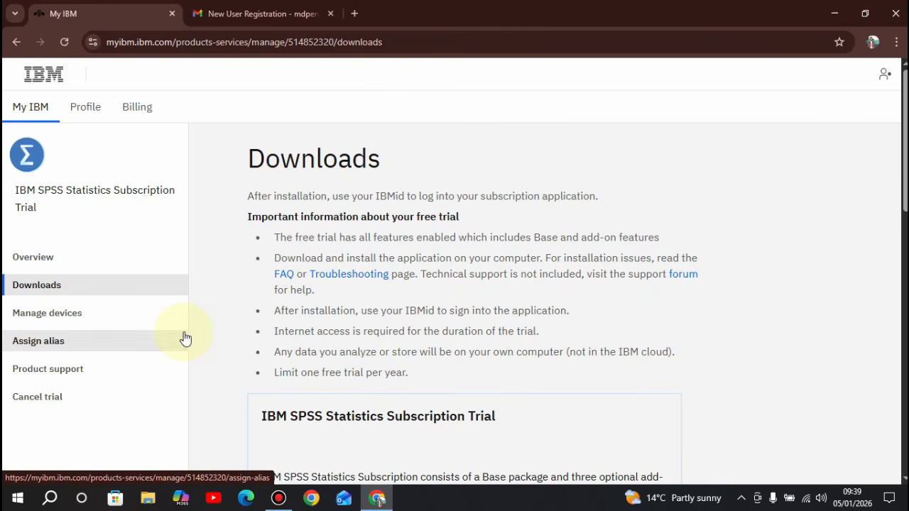
{"action": "scroll", "coordinate": [383, 350], "scroll_direction": "down", "scroll_amount": 4}
{"action": "scroll", "coordinate": [433, 349], "scroll_direction": "down", "scroll_amount": 10}
{"action": "scroll", "coordinate": [433, 350], "scroll_direction": "up", "scroll_amount": 3}
{"action": "scroll", "coordinate": [504, 375], "scroll_direction": "up", "scroll_amount": 3}
{"action": "scroll", "coordinate": [504, 375], "scroll_direction": "down", "scroll_amount": 3}
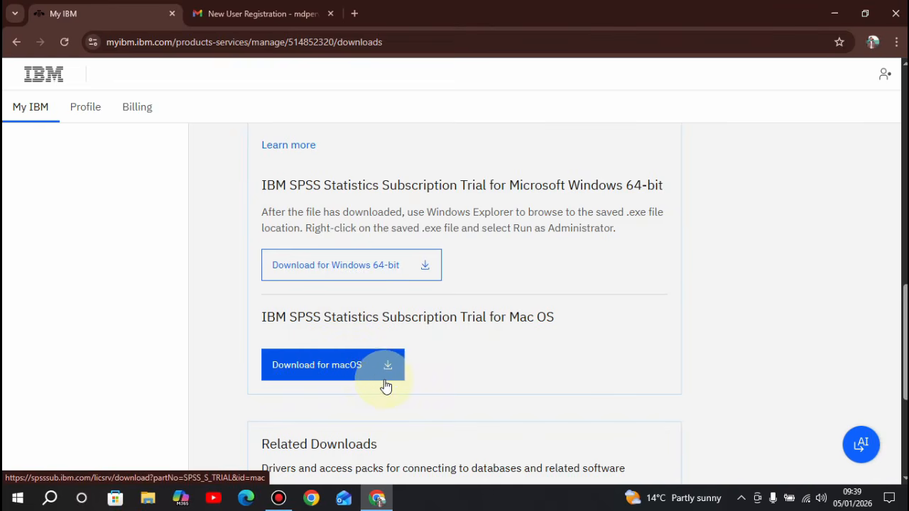
{"action": "left_click", "coordinate": [348, 271]}
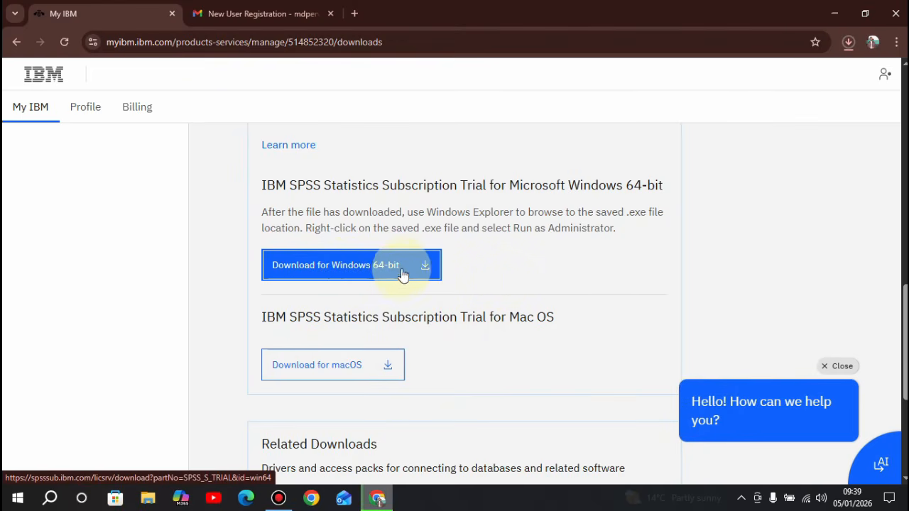
{"action": "left_click", "coordinate": [848, 42]}
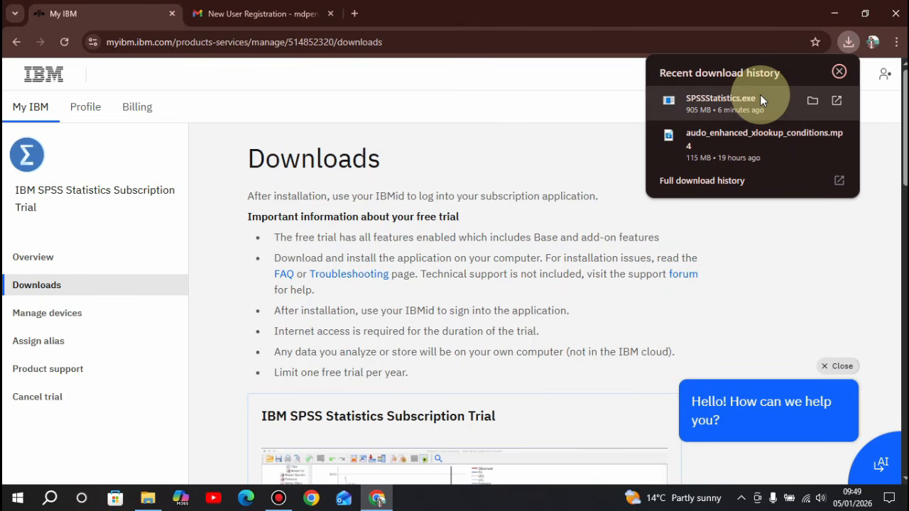
Run SPSSStatistics from Downloads, then minimize File Explorer and Chrome.
{"action": "left_click", "coordinate": [148, 504]}
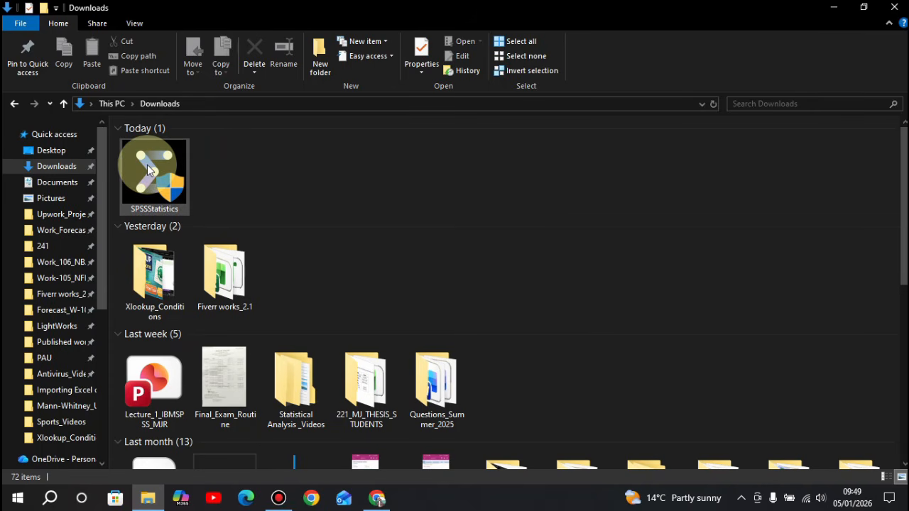
{"action": "mouse_move", "coordinate": [168, 189]}
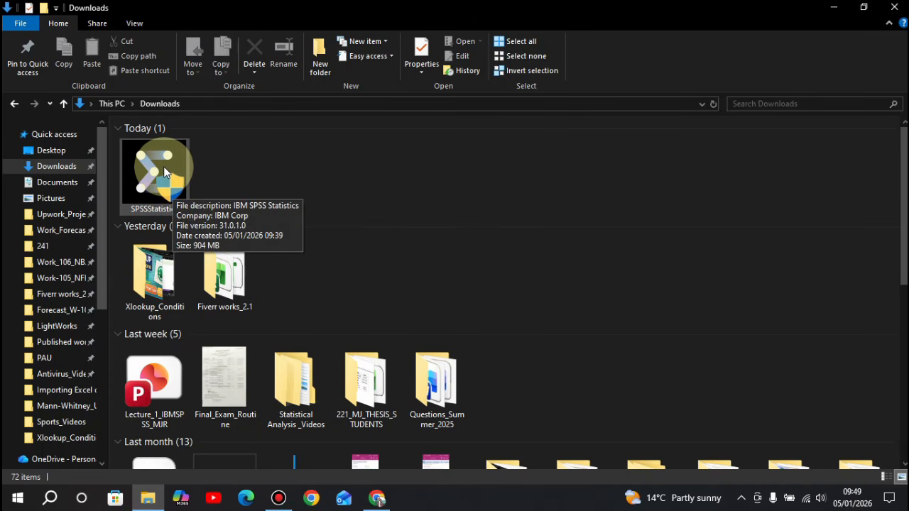
{"action": "double_click", "coordinate": [164, 171]}
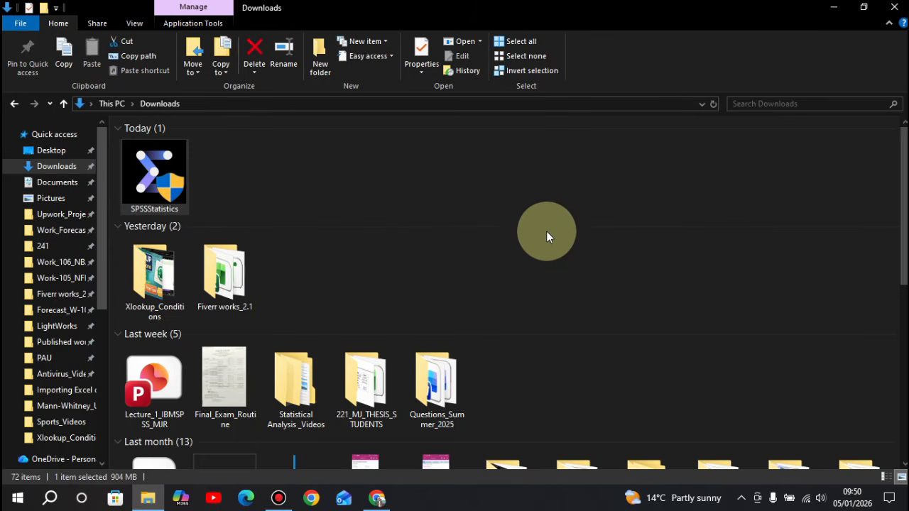
{"action": "left_click", "coordinate": [834, 9]}
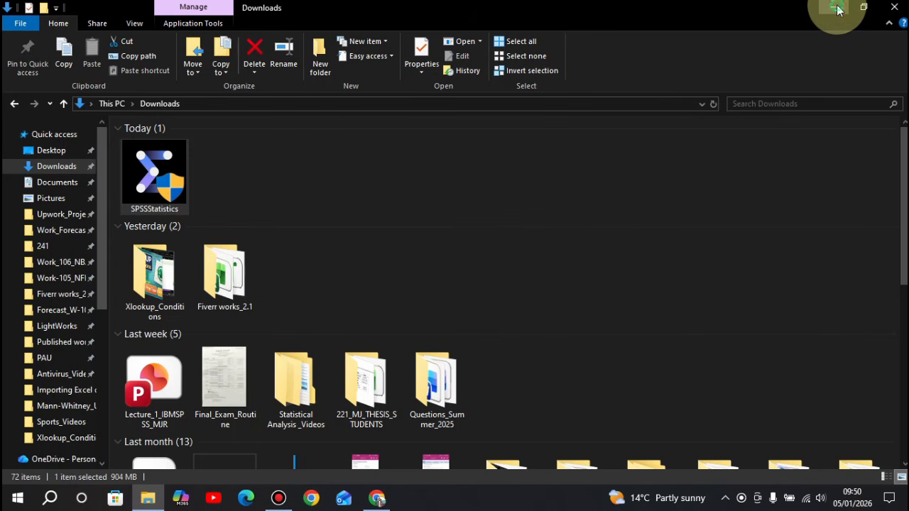
{"action": "left_click", "coordinate": [835, 12]}
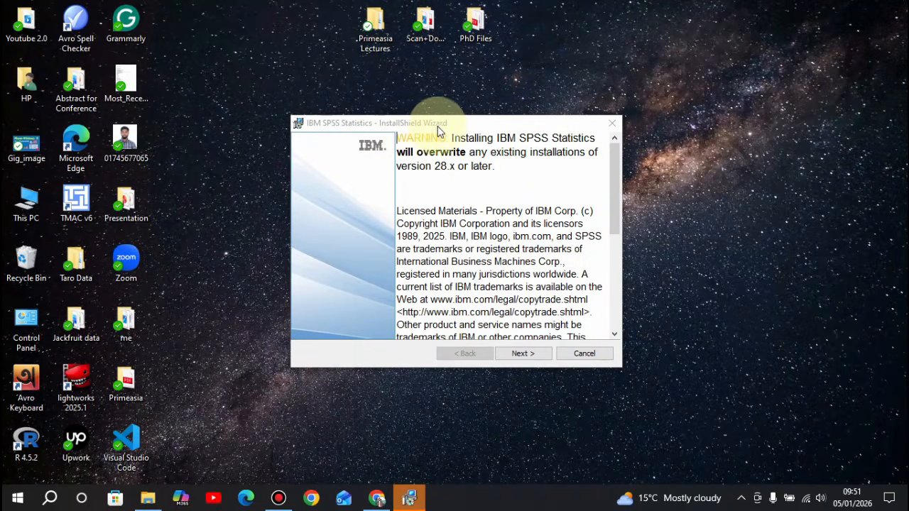
Scroll to the end of the copyright warning and advance the wizard.
{"action": "scroll", "coordinate": [492, 272], "scroll_direction": "down", "scroll_amount": 10}
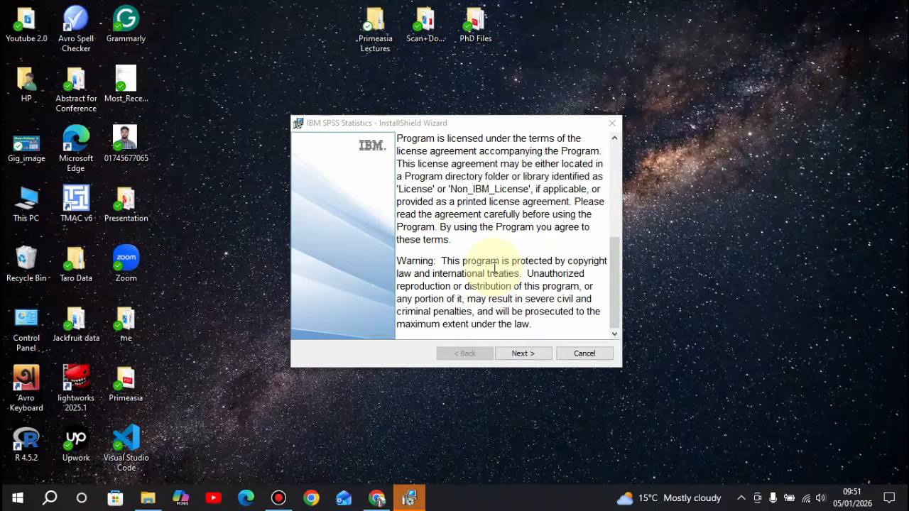
{"action": "left_click", "coordinate": [523, 354]}
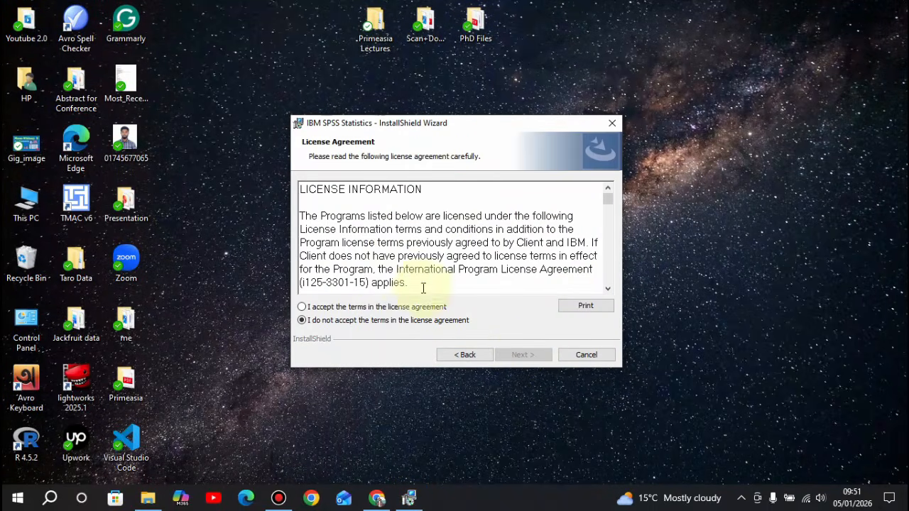
Accept the SPSS license terms and keep the default C:\Program Files\IBM\SPSS Statistics\ install folder.
{"action": "left_click", "coordinate": [302, 306]}
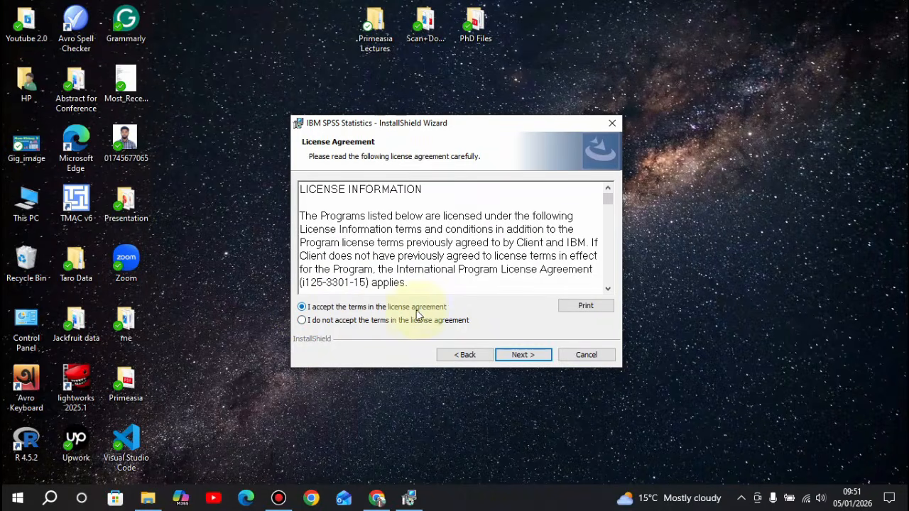
{"action": "left_click", "coordinate": [522, 359]}
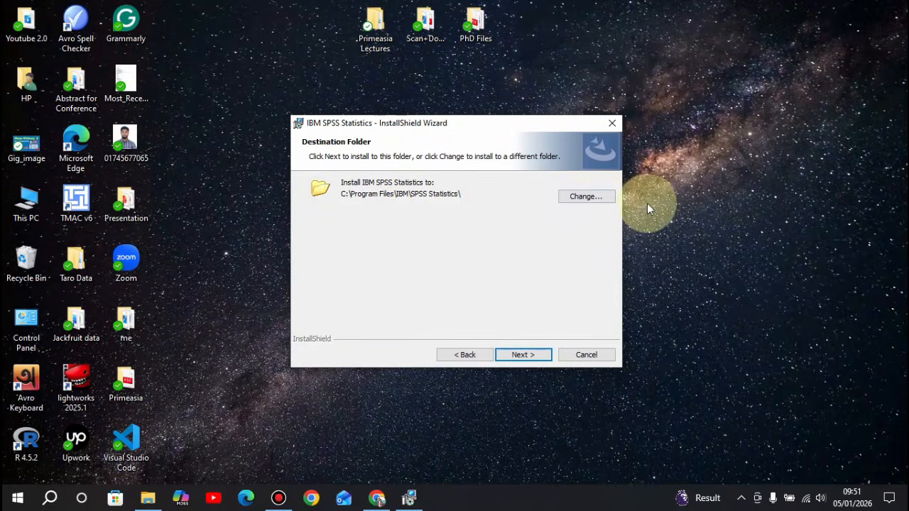
{"action": "left_click", "coordinate": [532, 360]}
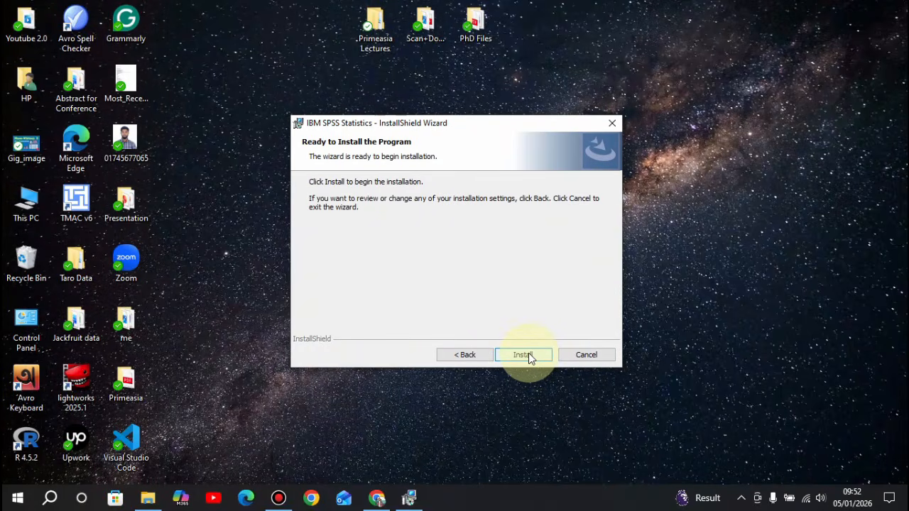
Install SPSS Statistics 31.0.1.0 and finish with 'Start IBM SPSS Statistics now' left checked.
{"action": "left_click", "coordinate": [528, 355]}
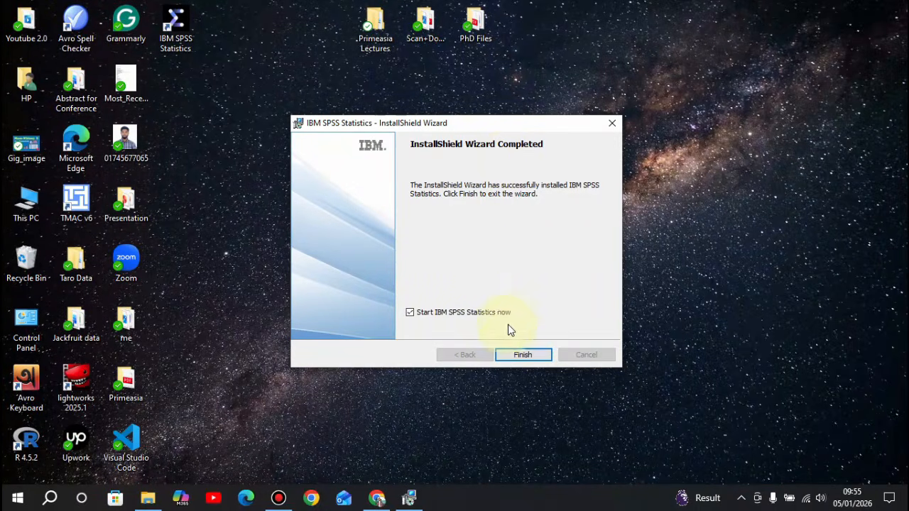
{"action": "left_click", "coordinate": [523, 358]}
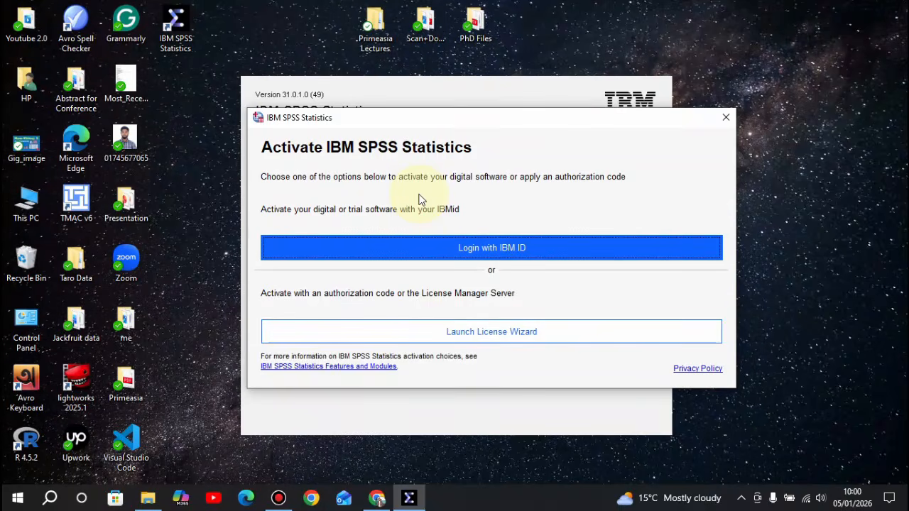
Activate the 14-day trial by signing in with an IBMid, then dismiss the welcome dialog.
{"action": "left_click", "coordinate": [461, 248]}
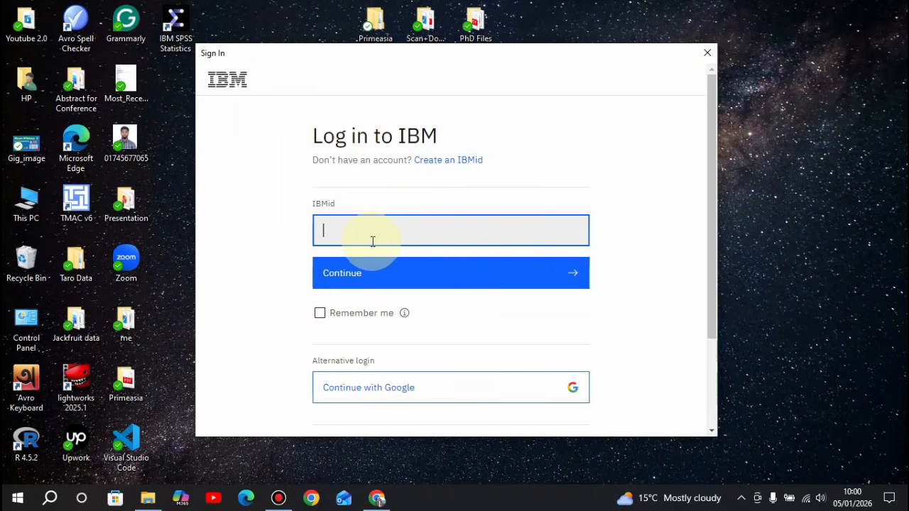
{"action": "type", "text": "mdper"}
{"action": "key", "text": "BackSpace"}
{"action": "key", "text": "BackSpace"}
{"action": "key", "text": "BackSpace"}
{"action": "key", "text": "BackSpace"}
{"action": "key", "text": "BackSpace"}
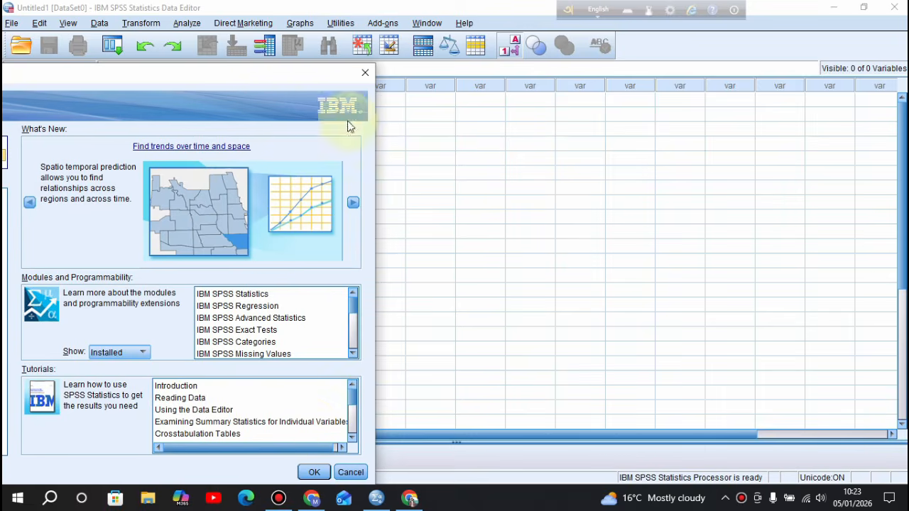
{"action": "left_click", "coordinate": [314, 472]}
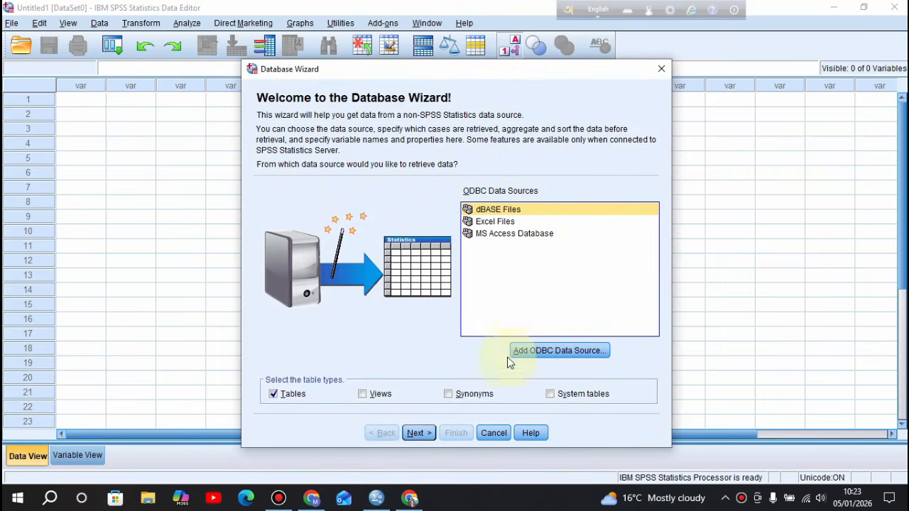
Close the Database Wizard without importing any dBASE, Excel or Access data.
{"action": "left_click", "coordinate": [660, 69]}
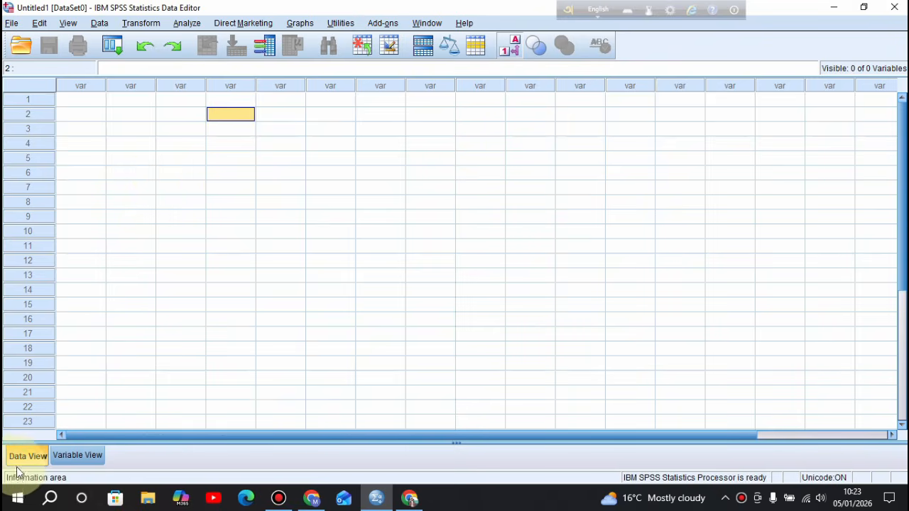
Switch the empty Data Editor to Variable View and look through the Data and Analyze menus.
{"action": "left_click", "coordinate": [74, 455]}
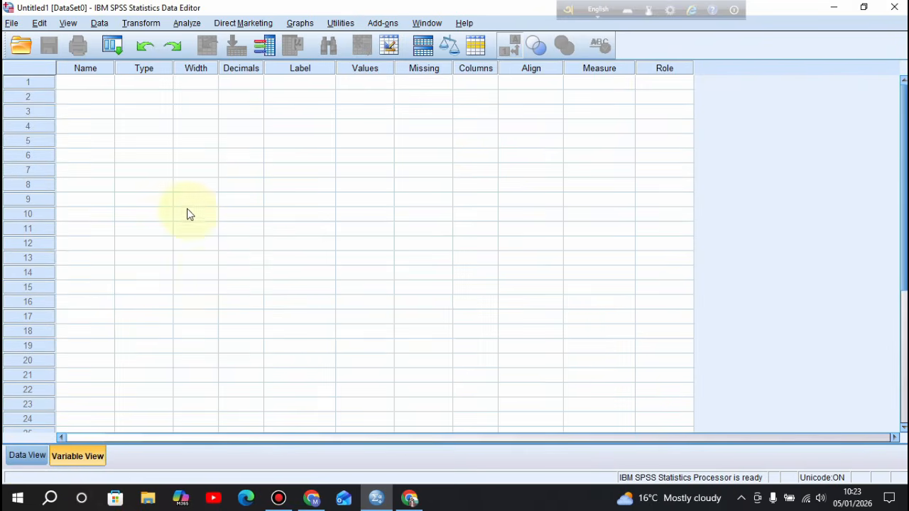
{"action": "left_click", "coordinate": [99, 23]}
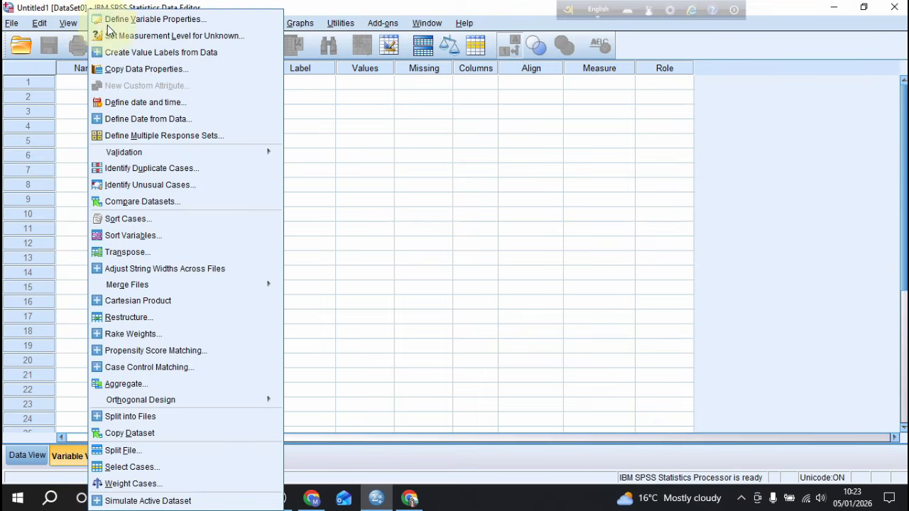
{"action": "left_click", "coordinate": [363, 126]}
{"action": "left_click", "coordinate": [192, 23]}
{"action": "left_click", "coordinate": [472, 170]}
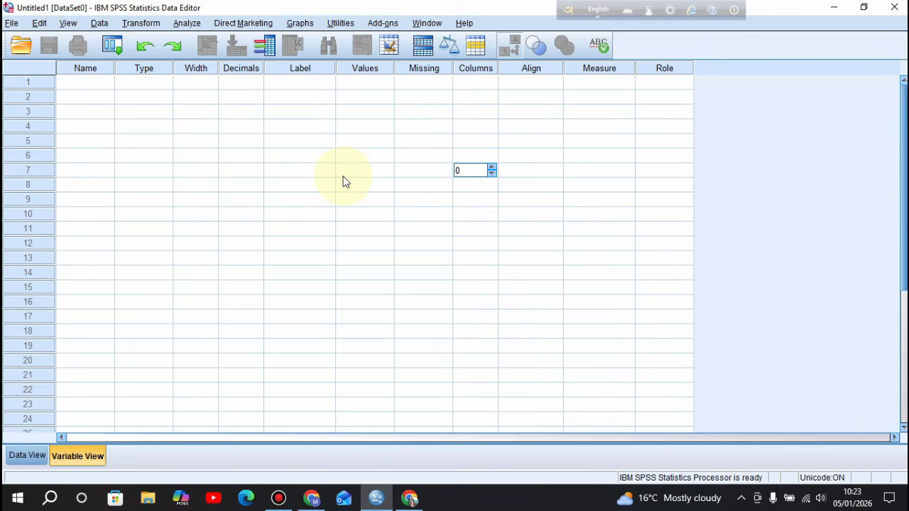
{"action": "left_click", "coordinate": [325, 141]}
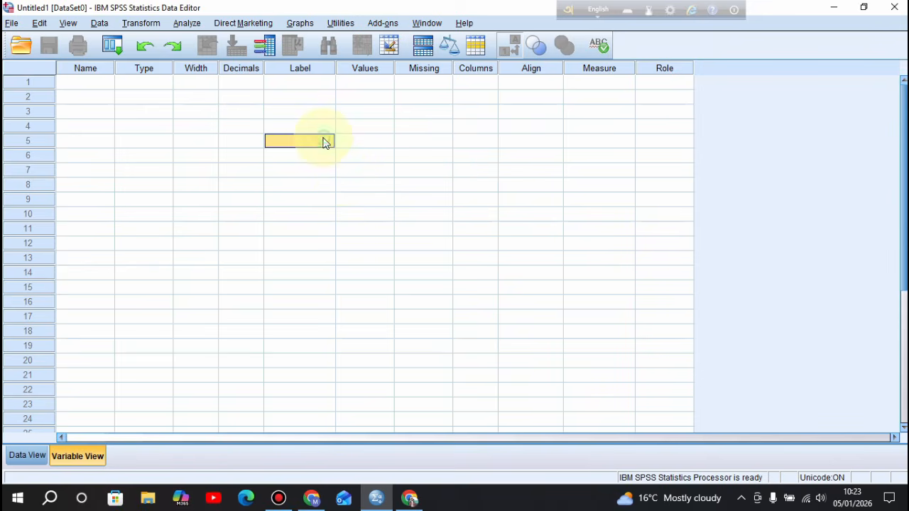